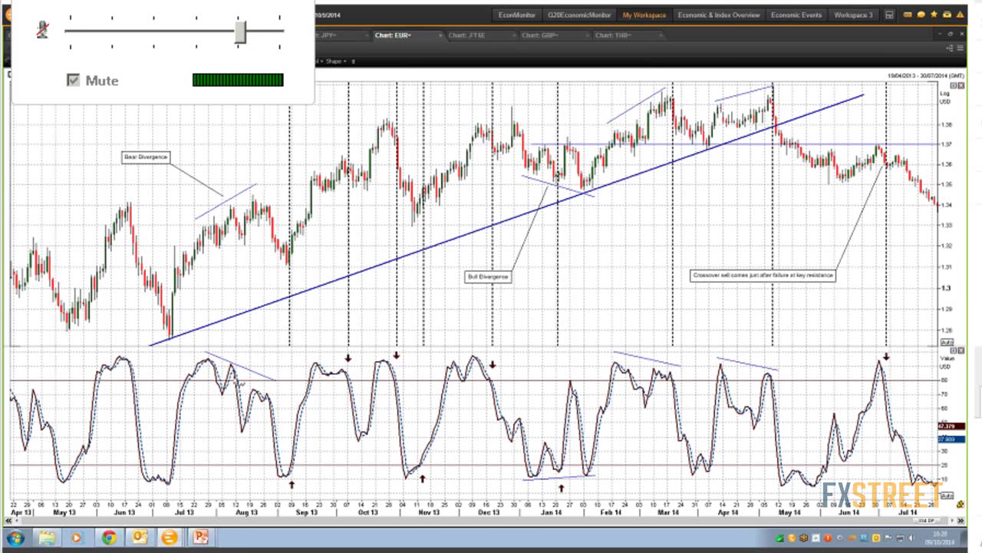
- Examine the bearish and bullish divergences between price and the stochastic on the daily EUR= chart, including August 2013 and May 2014
mouse_move(238, 384)
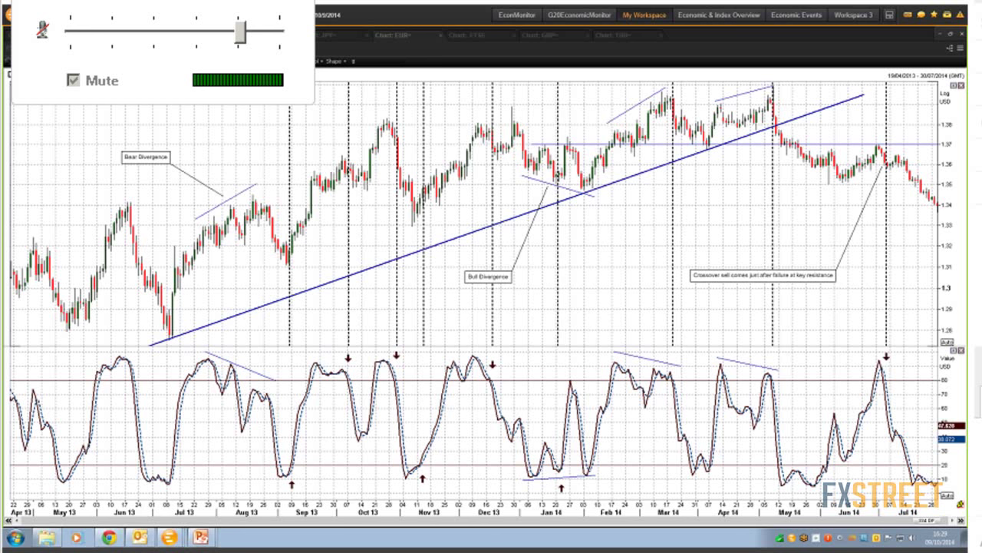
left_click(887, 439)
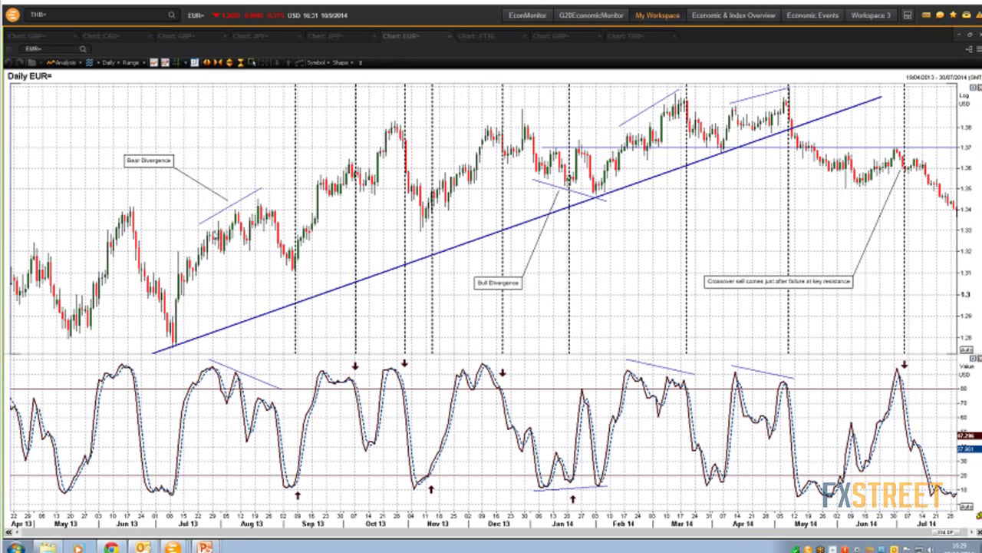
mouse_move(225, 240)
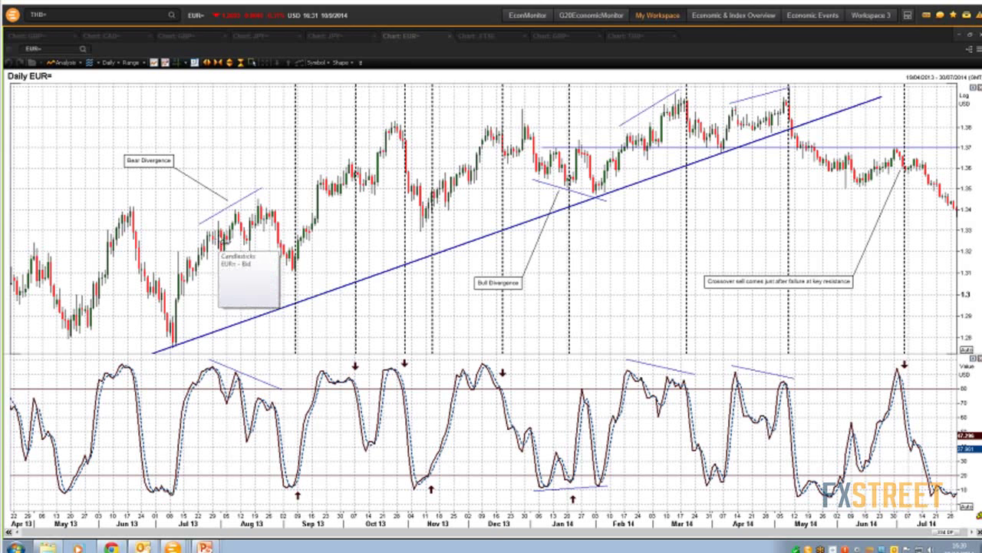
mouse_move(185, 296)
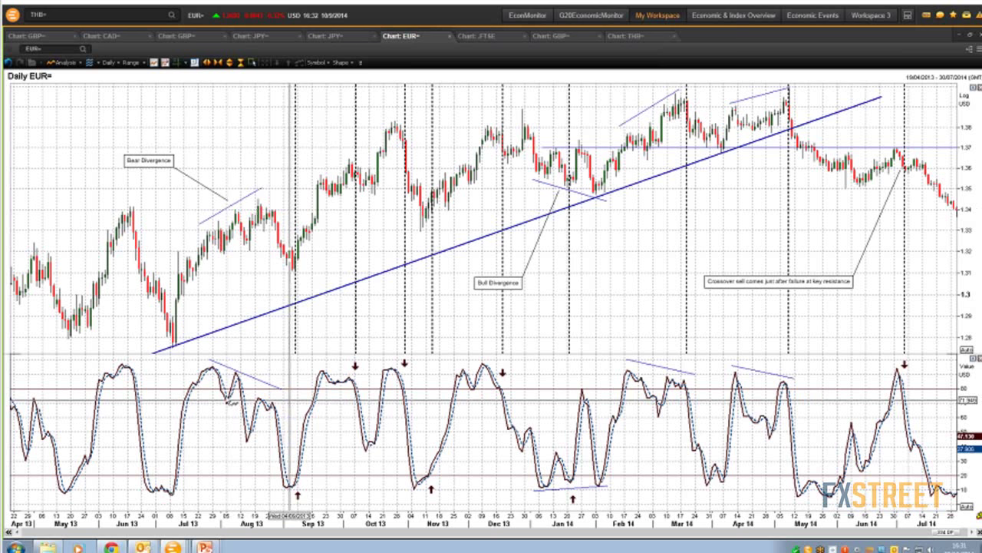
mouse_move(232, 400)
mouse_move(290, 418)
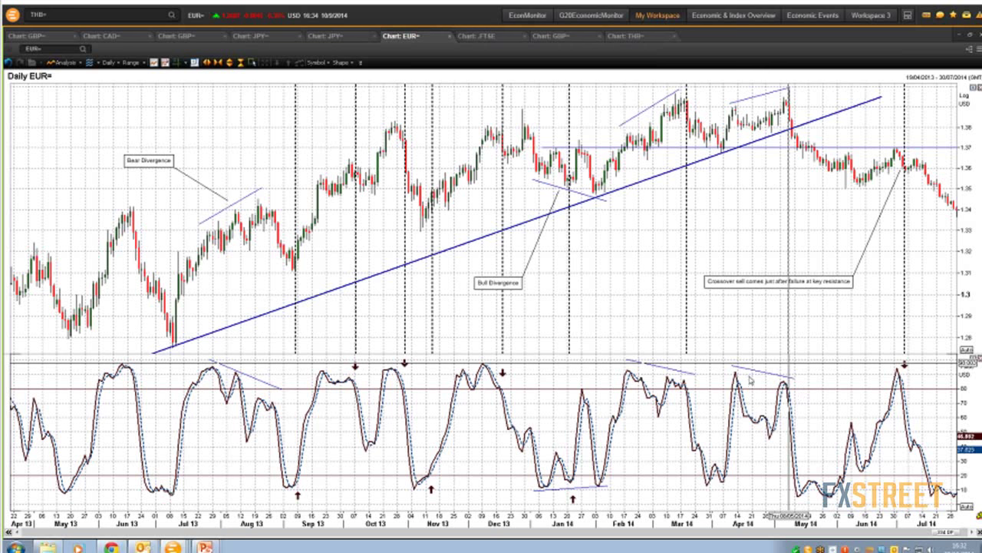
mouse_move(783, 384)
- View the daily .FTSE chart over a wider date range, from August 2013 to July 2014, including the October 2013 crossover signals
left_click(491, 37)
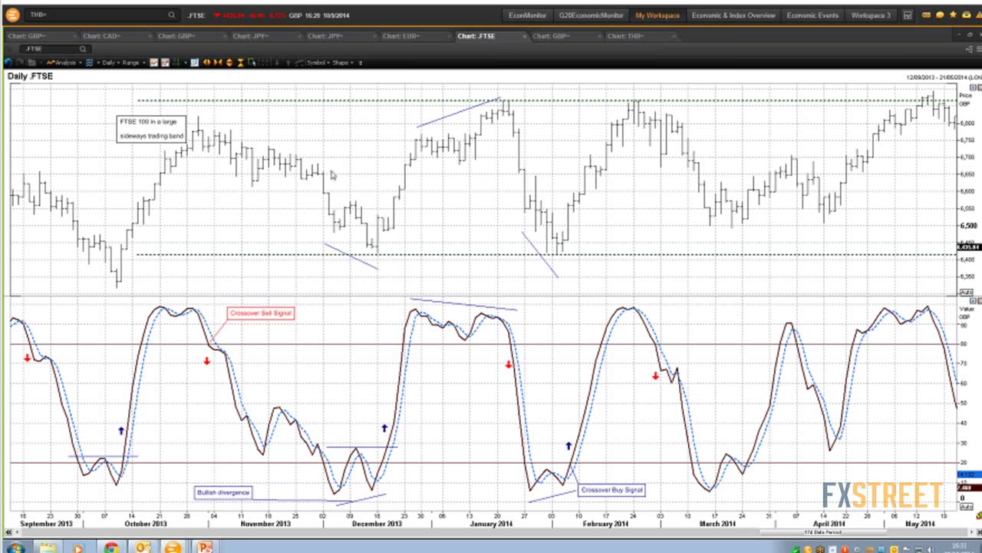
left_click(218, 63)
left_click(218, 63)
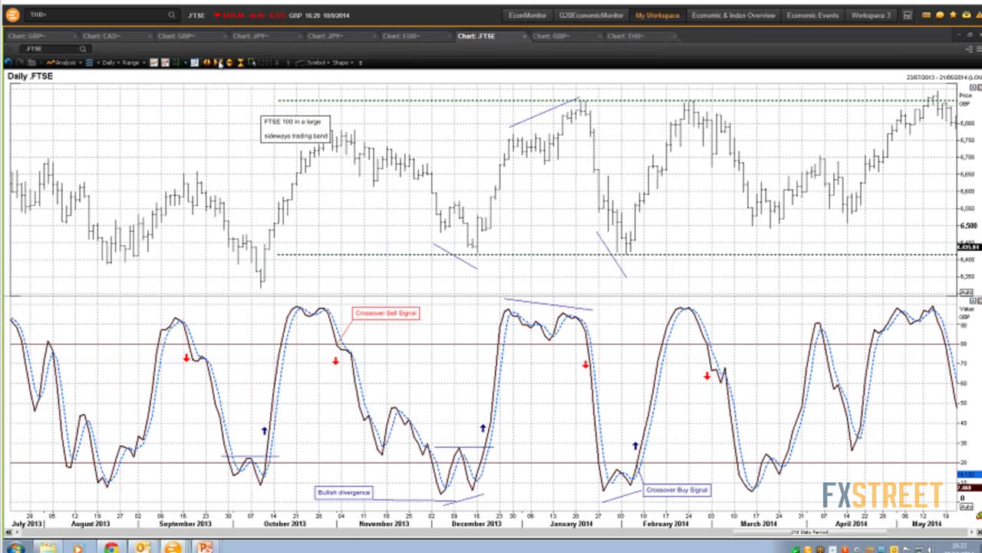
left_click(218, 63)
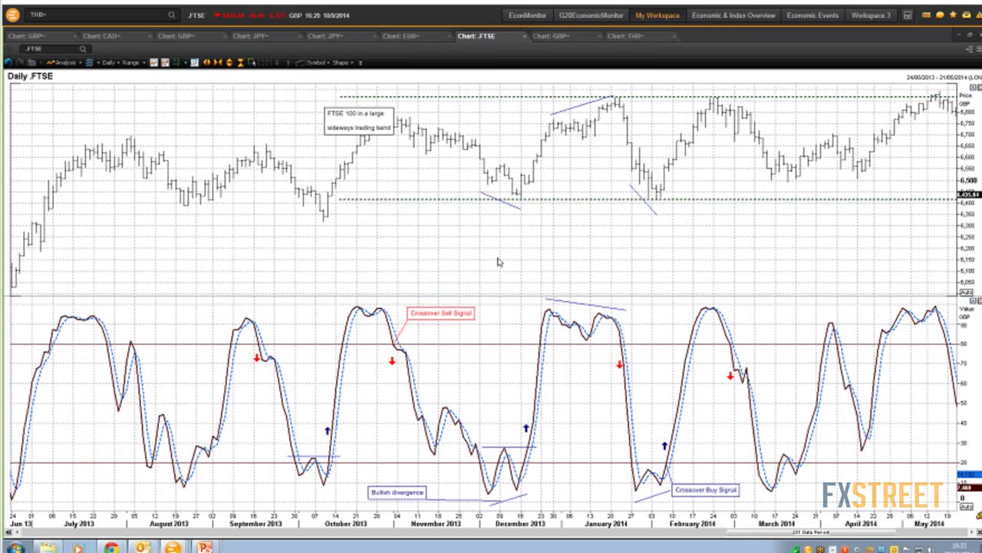
scroll(498, 262, "down", 5)
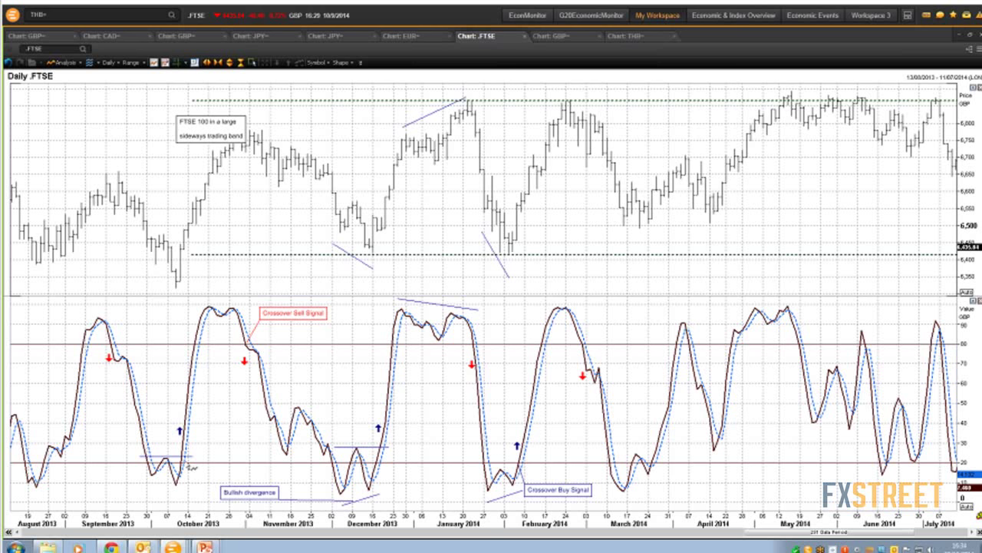
mouse_move(191, 467)
mouse_move(253, 347)
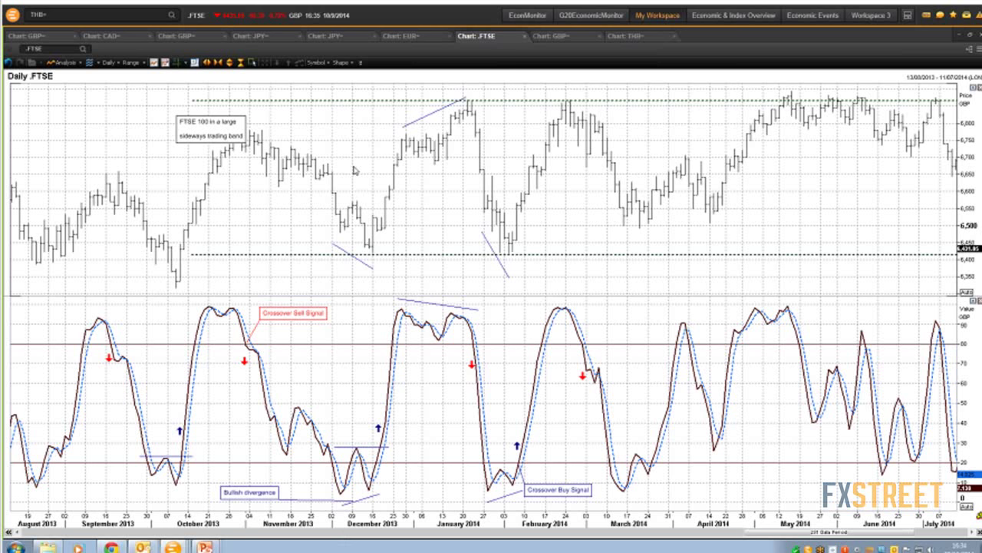
- Inspect the December 2013 bullish divergence and the January 2014 price peak on the .FTSE chart with the crosshair
left_click(176, 63)
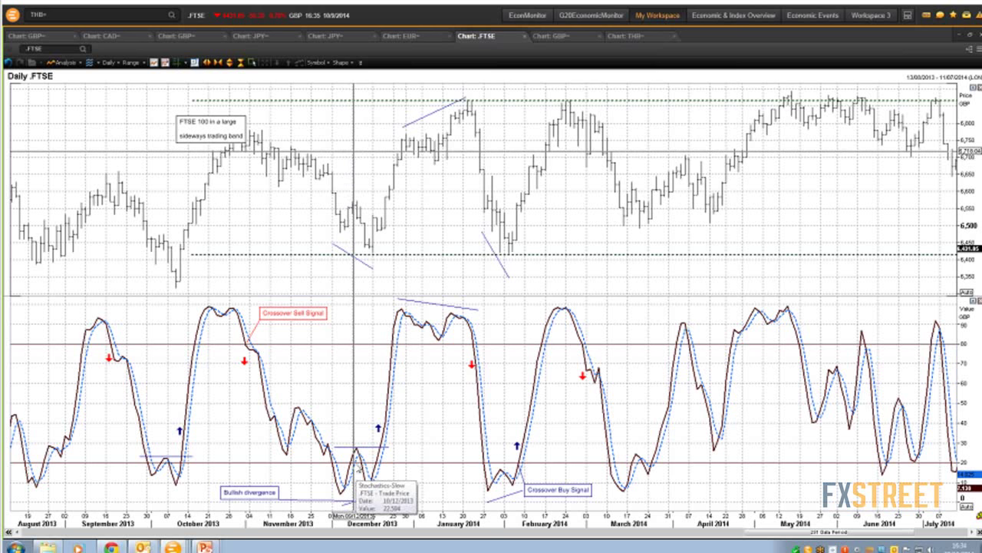
left_click(378, 389)
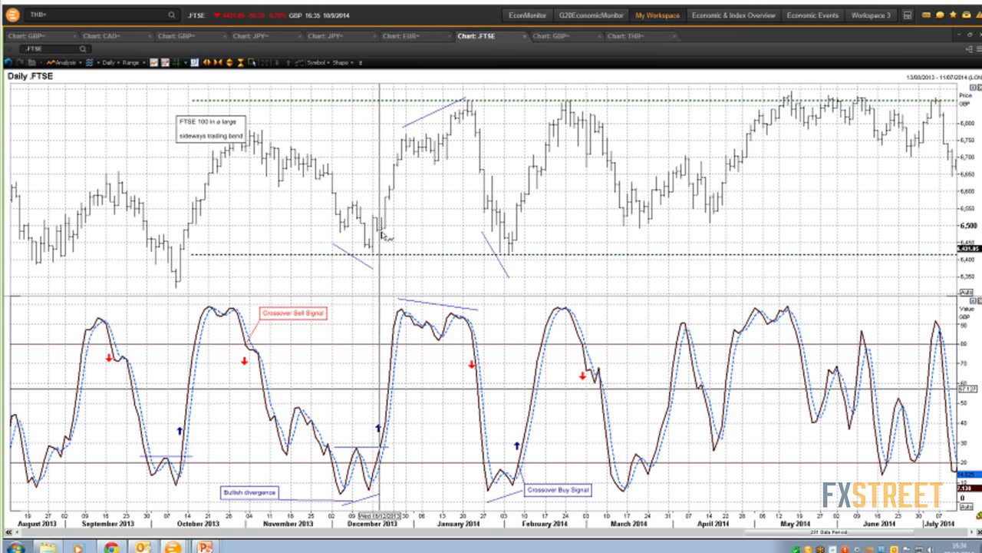
mouse_move(383, 235)
mouse_move(359, 452)
mouse_move(469, 112)
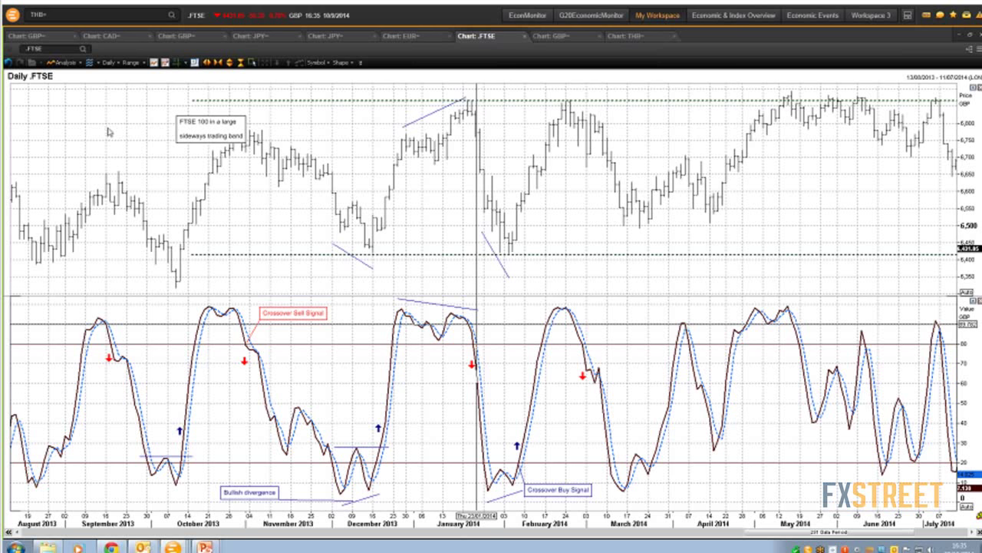
- View the hourly GBP= chart with the marked stochastic signals from mid-July to early August 2014
left_click(558, 39)
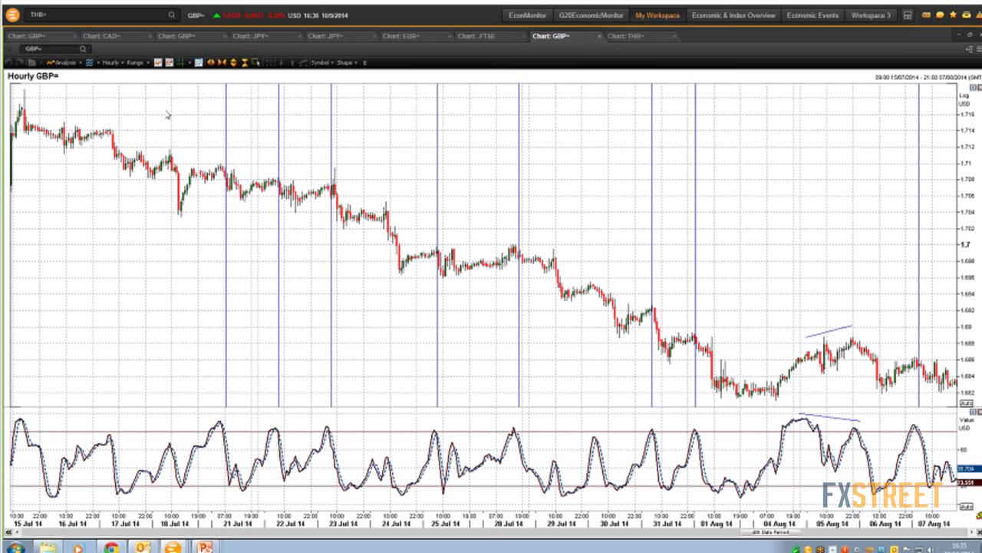
scroll(167, 116, "up", 3)
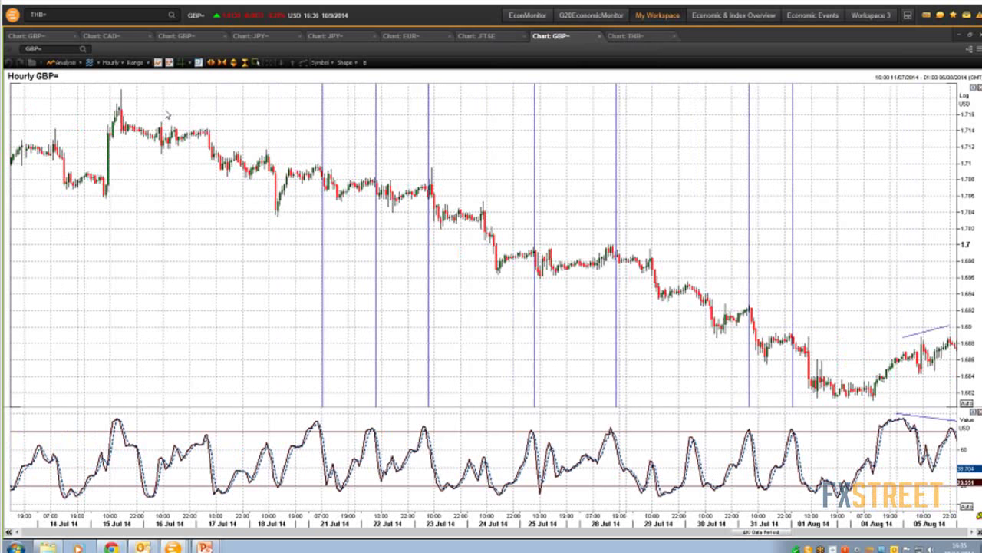
scroll(168, 115, "up", 9)
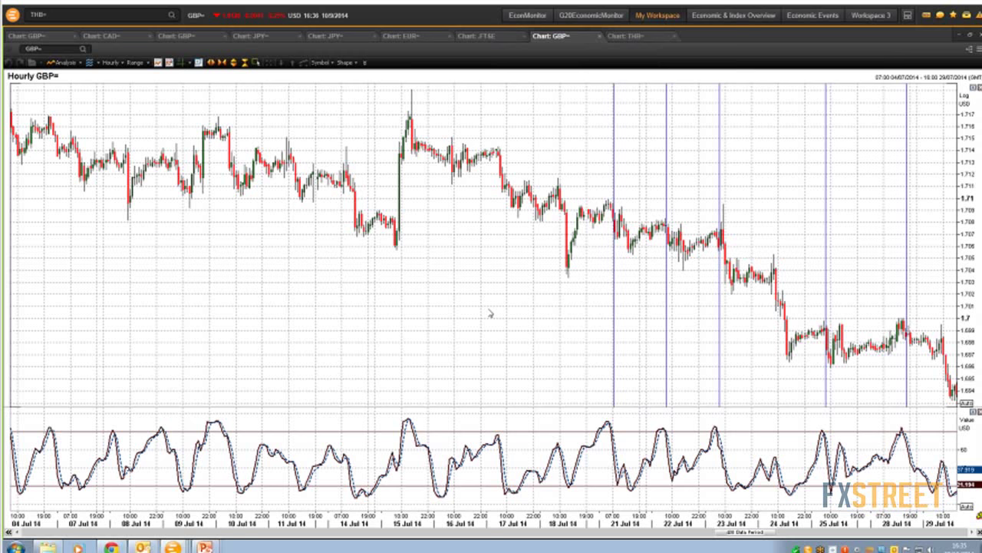
scroll(490, 313, "down", 5)
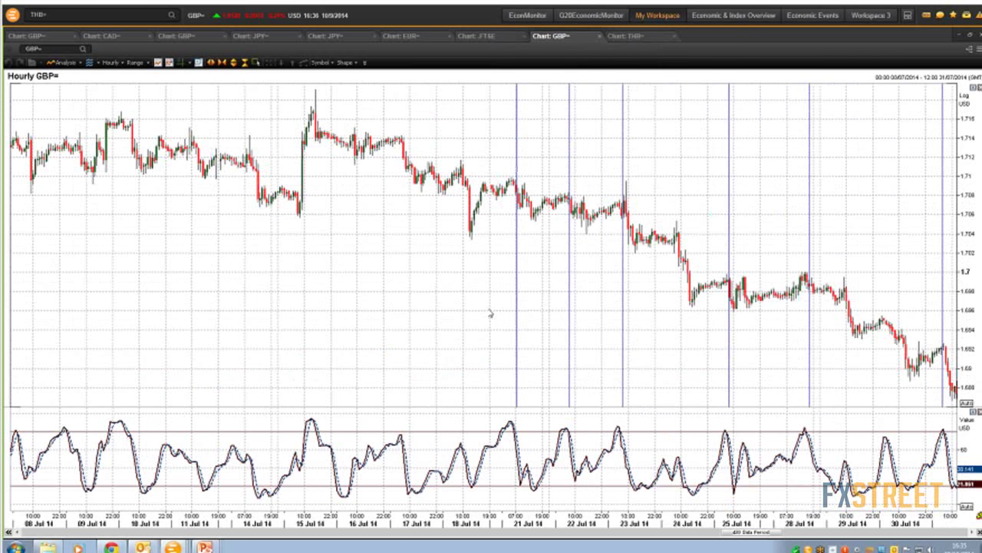
scroll(490, 313, "down", 5)
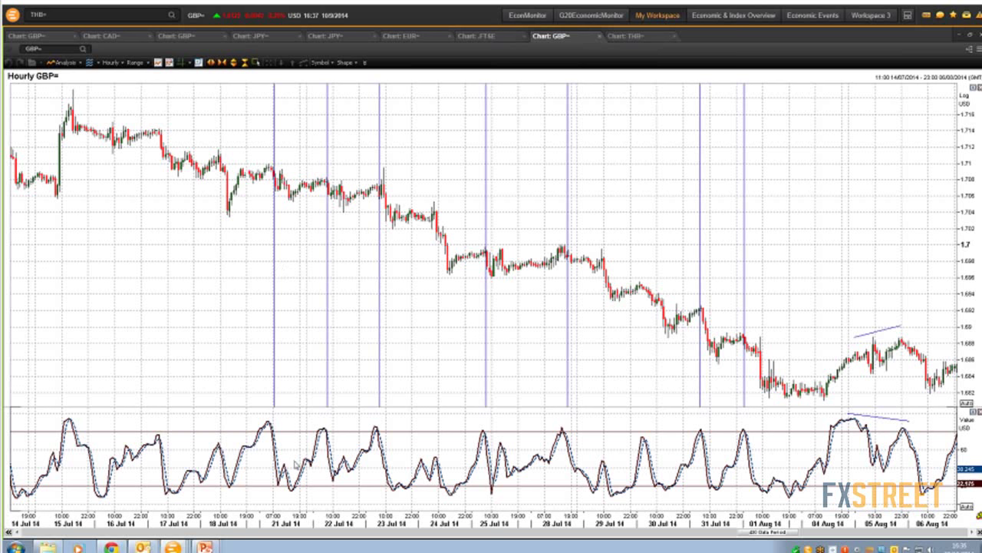
- Compare the stochastic signal with price around 25 July 2014 on the hourly GBP= chart using the crosshair
left_click(181, 63)
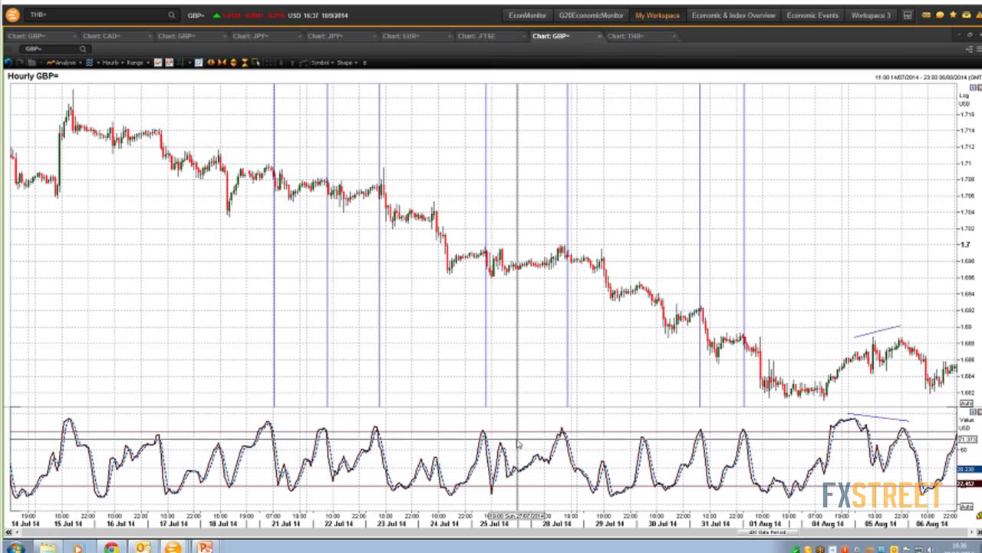
mouse_move(514, 449)
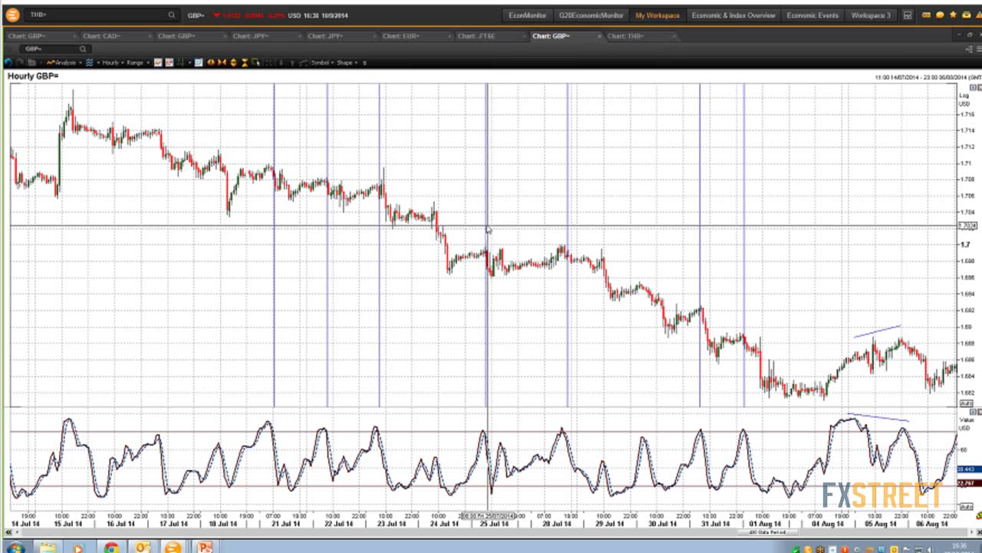
left_click(487, 229)
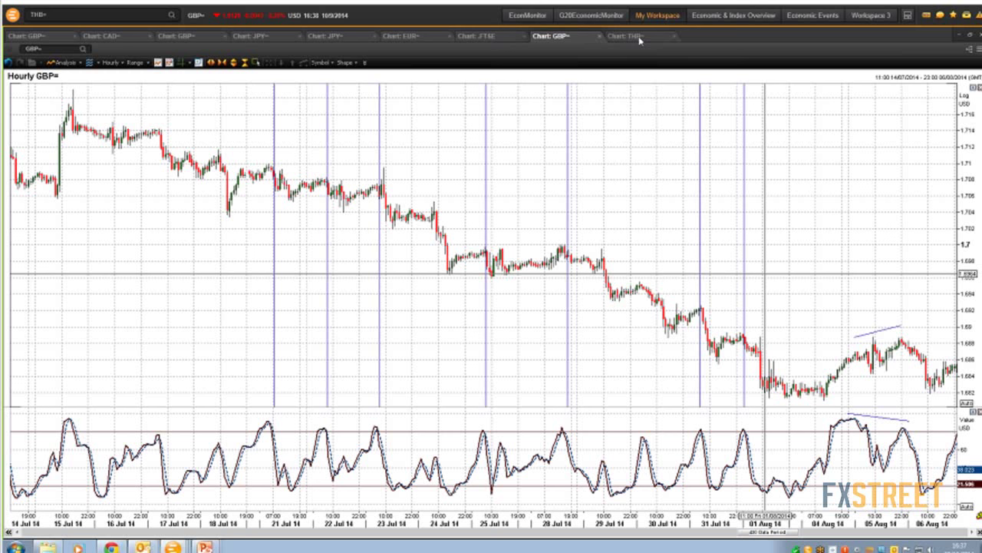
- On the daily THB= chart, draw a rising trendline from the late August 2014 low up through October 2014
left_click(639, 38)
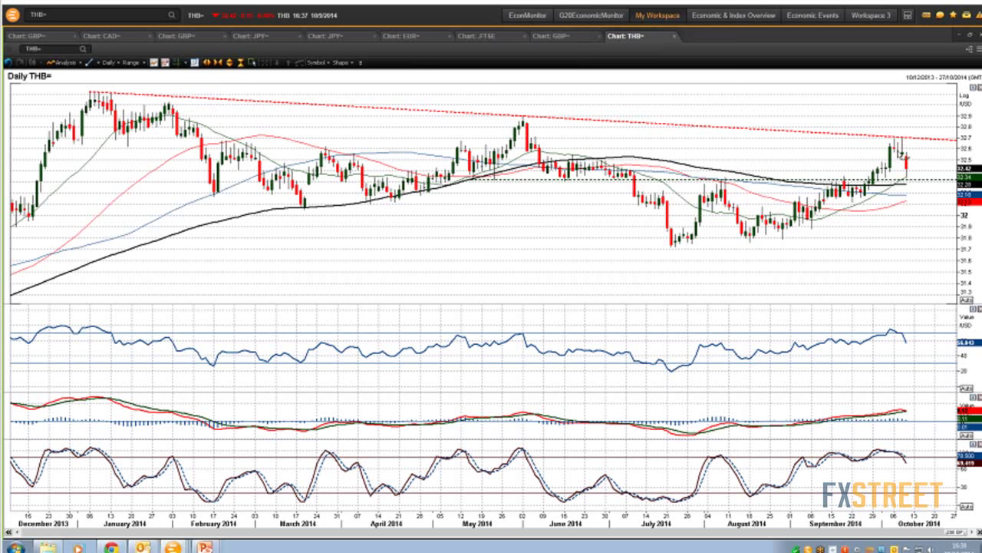
mouse_move(899, 155)
left_click(516, 184)
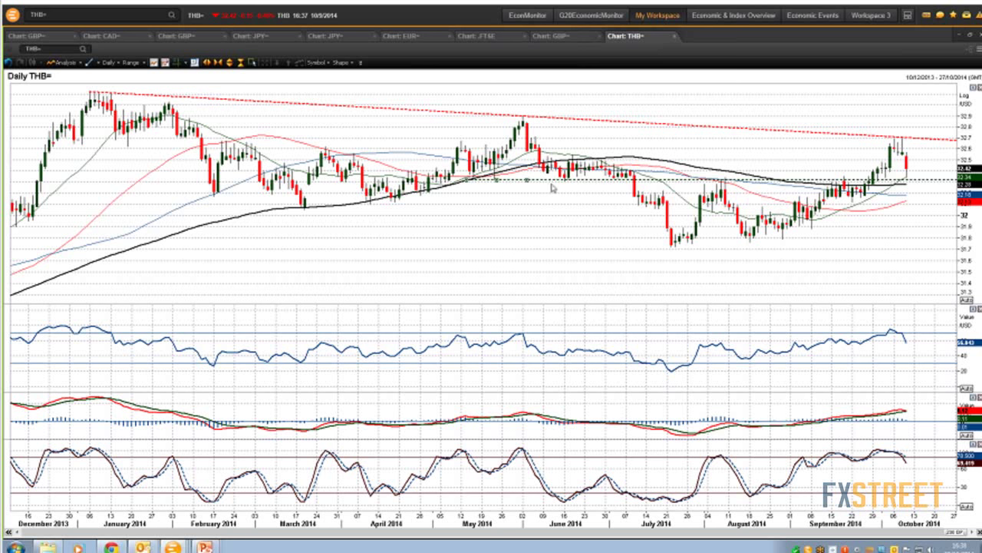
mouse_move(585, 183)
mouse_move(913, 185)
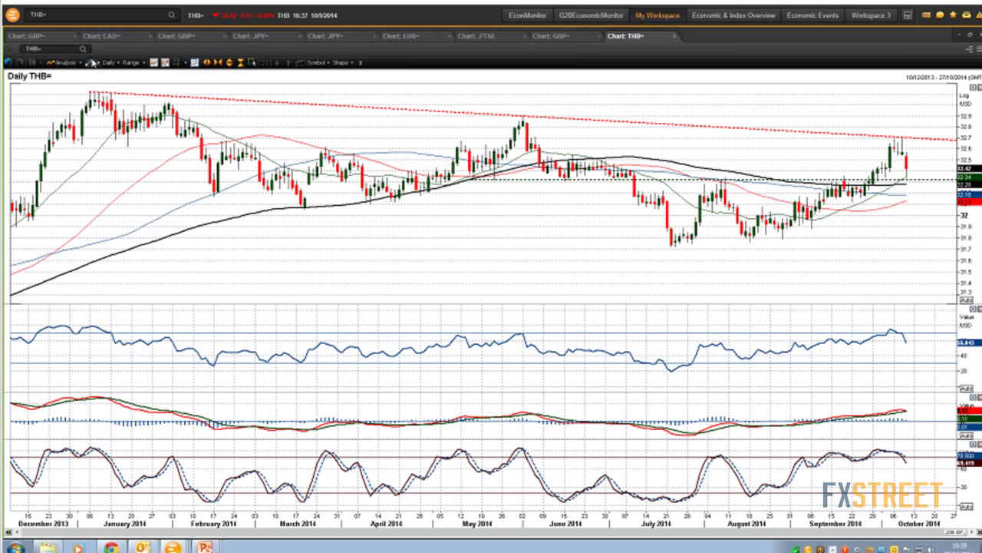
left_click_drag(783, 236, 942, 165)
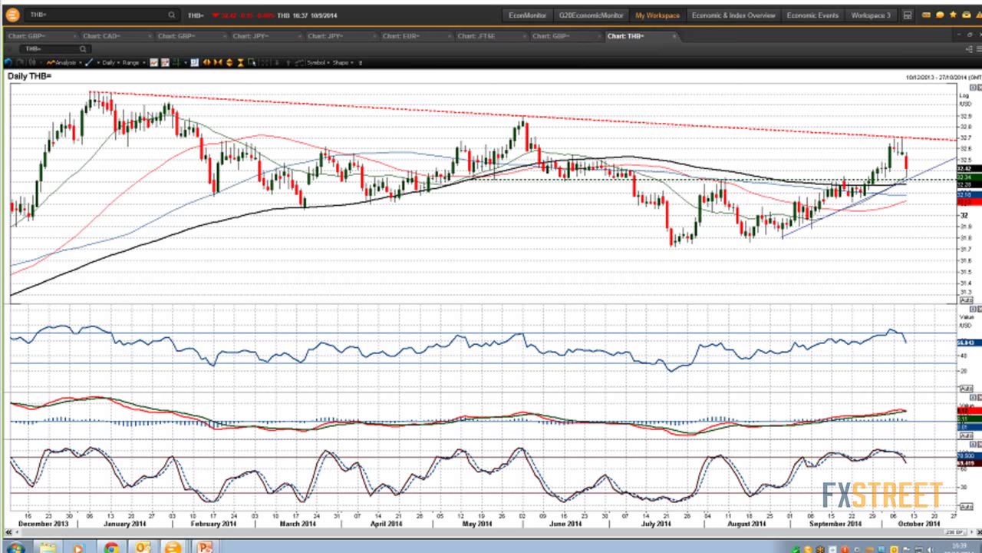
- Change the chart's instrument from THB= to IDR=
left_click(51, 48)
key("BackSpace")
type("in")
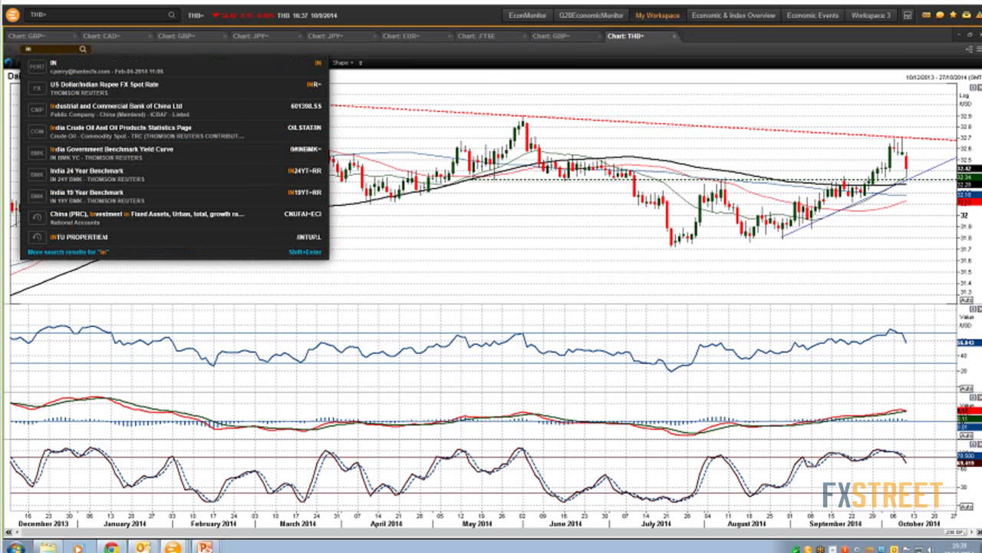
key("BackSpace")
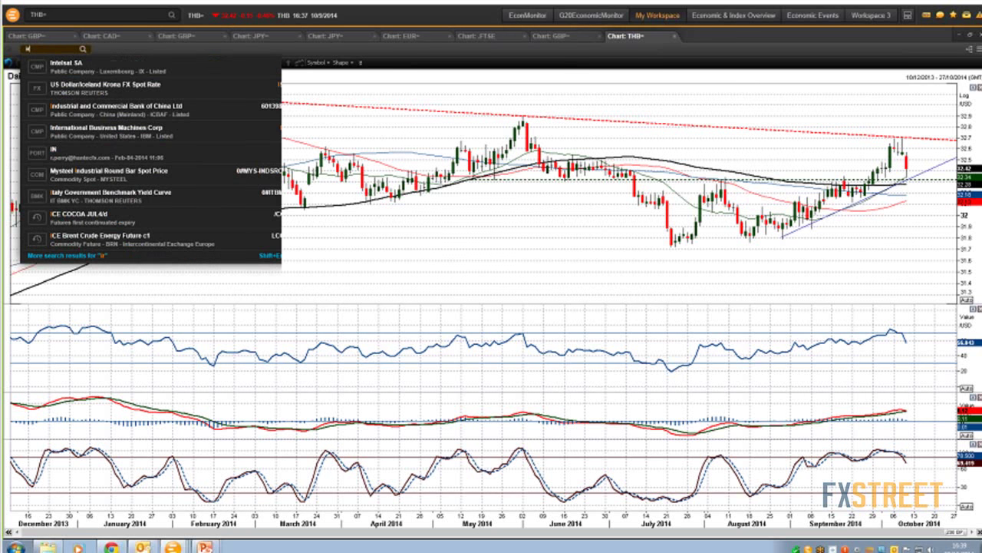
type("dr=")
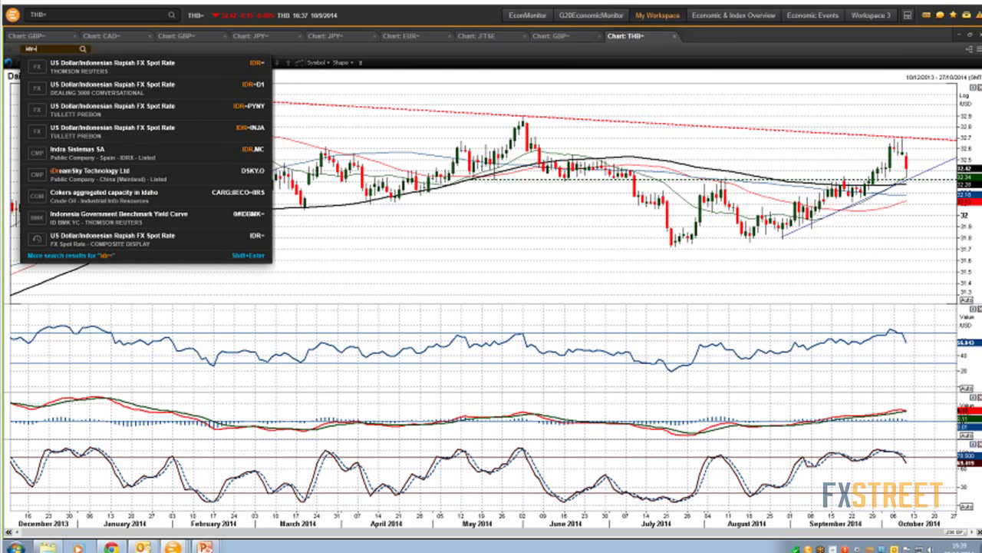
key("Return")
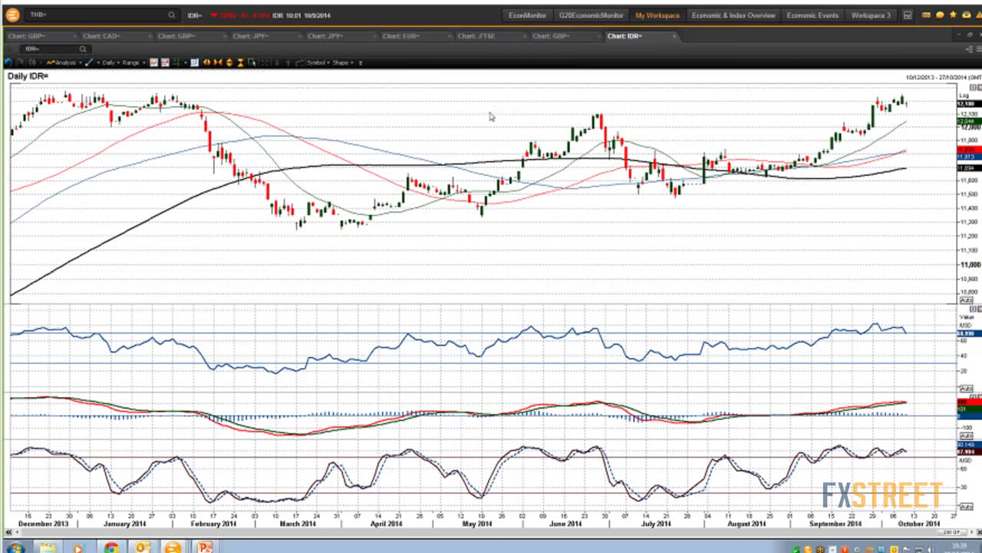
- Compress the daily IDR= chart's time scale to show price history back to July 2013
left_click(219, 63)
left_click(219, 63)
left_click(219, 63)
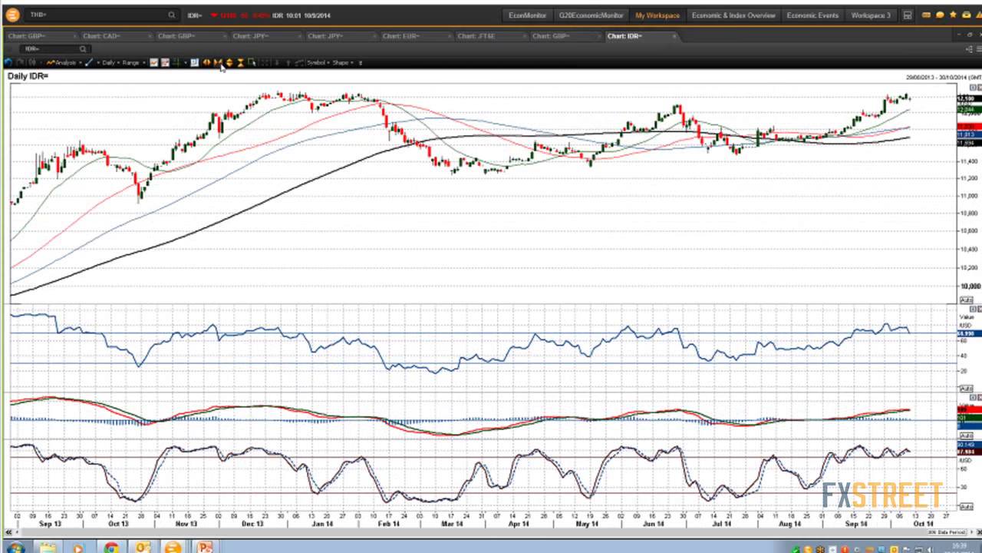
left_click(219, 63)
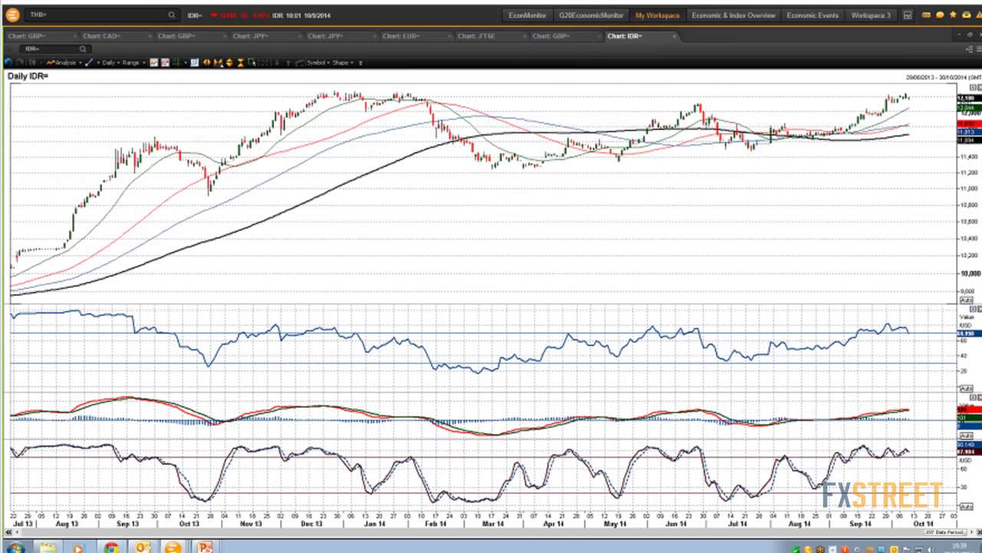
- Examine the IDR= price highs and the indicators below them with the crosshair, including October 2013, November 2013 and July 2014
left_click(178, 63)
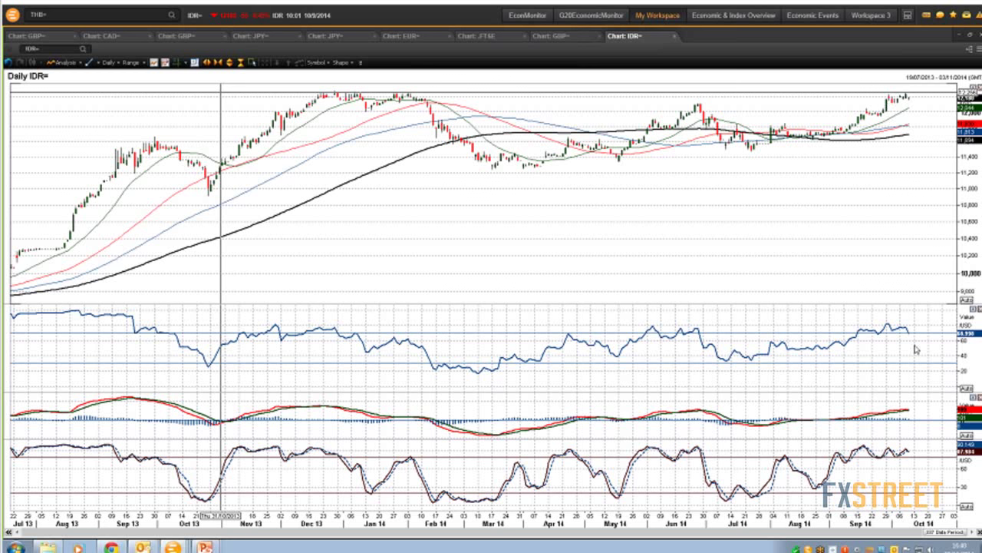
mouse_move(917, 338)
left_click(719, 206)
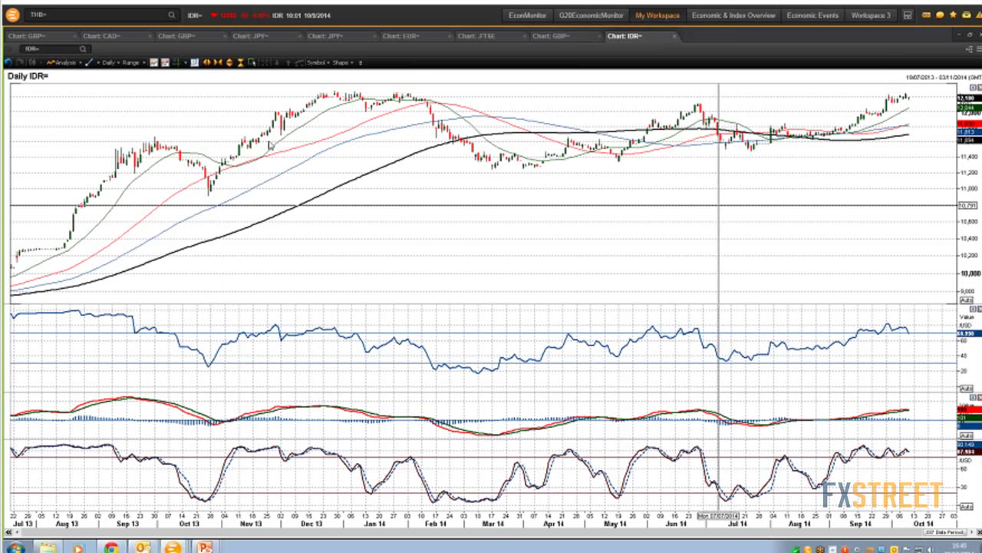
left_click(176, 62)
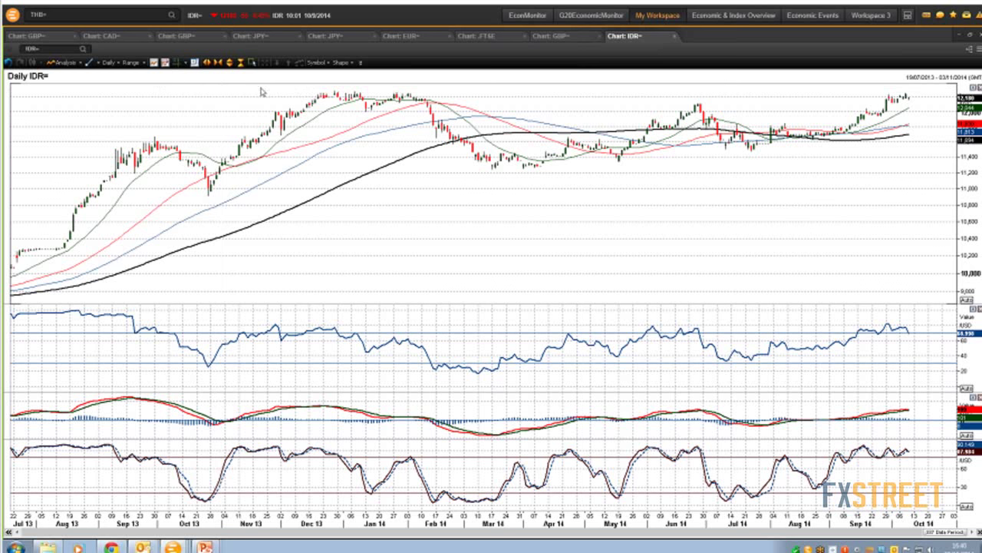
left_click(177, 63)
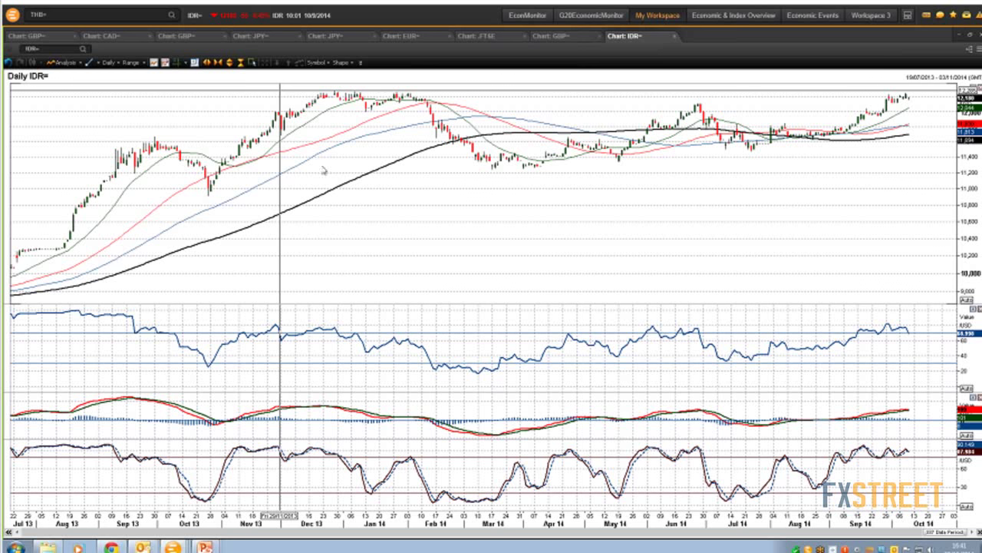
- Change the instrument of the daily IDR= chart to EUR=
left_click(51, 48)
type("eur")
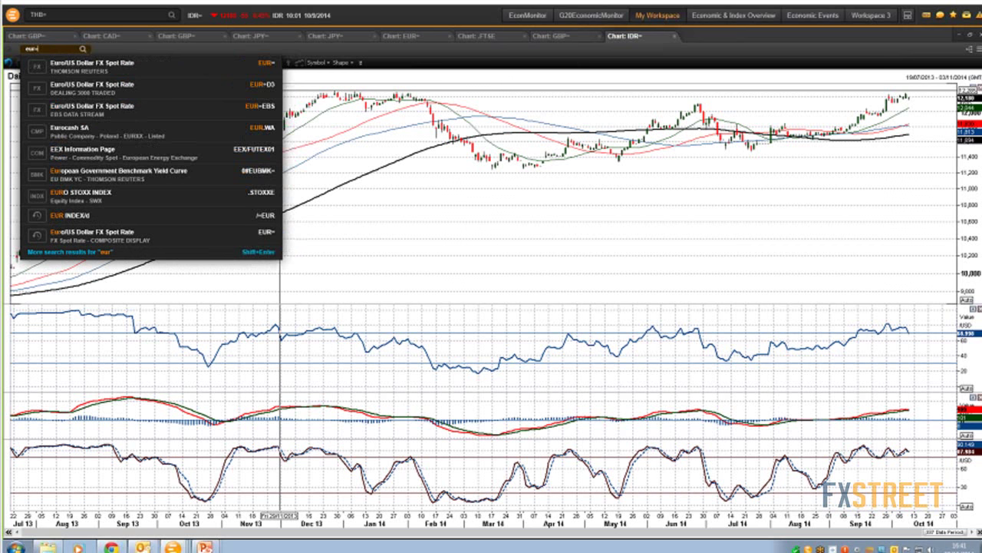
type("=")
key("Return")
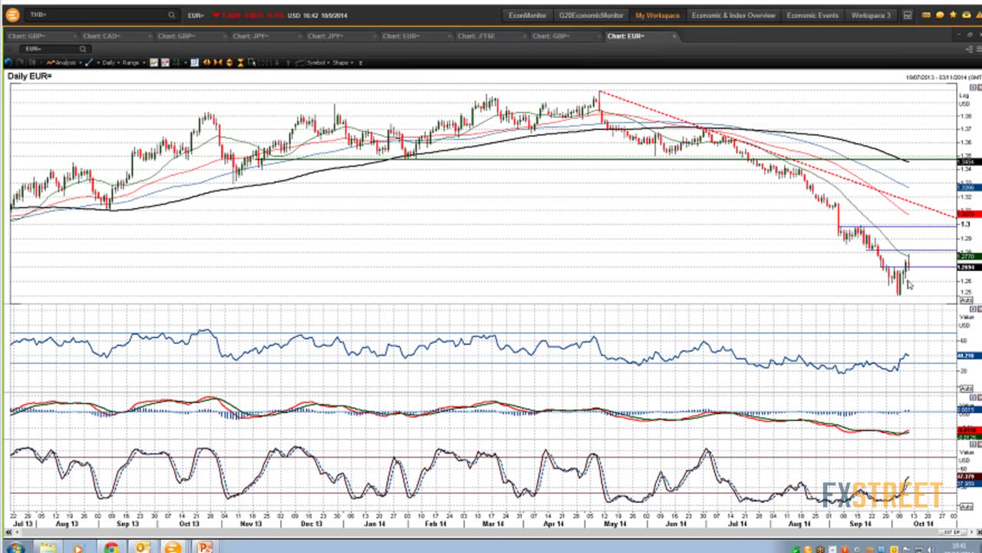
- Expand the daily EUR= time scale to start in December 2013 and draw a falling trendline from the mid-August 2014 high through October 2014
left_click(208, 63)
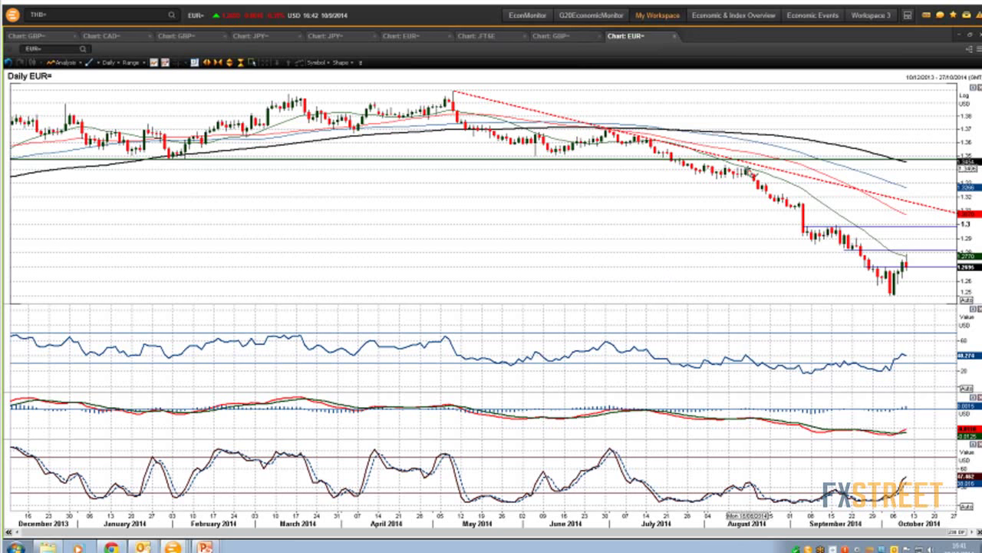
mouse_move(756, 172)
left_mouse_down()
mouse_move(866, 232)
mouse_move(937, 286)
left_mouse_up()
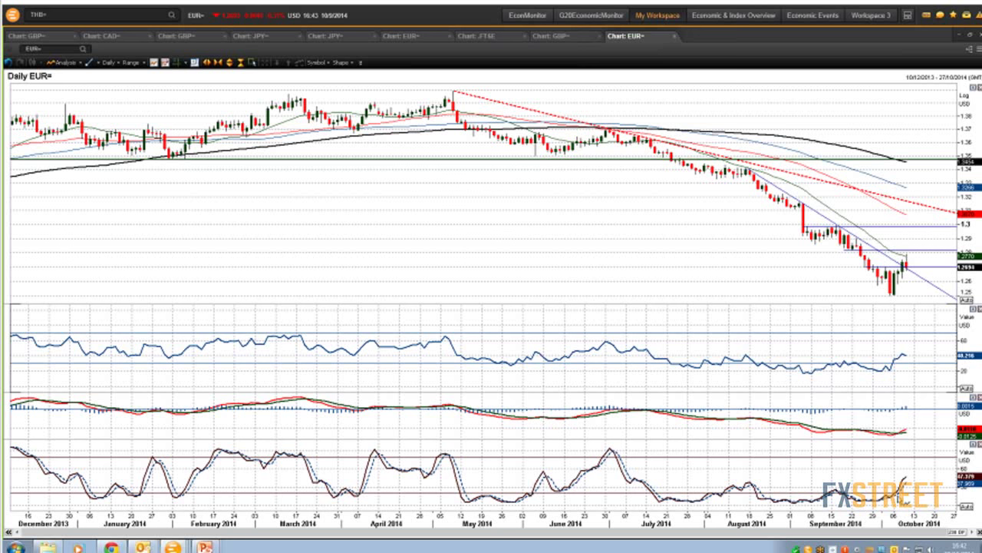
mouse_move(902, 501)
- Show legend entries for the analyses in the EUR= chart, using the very short legend format
left_click(782, 185)
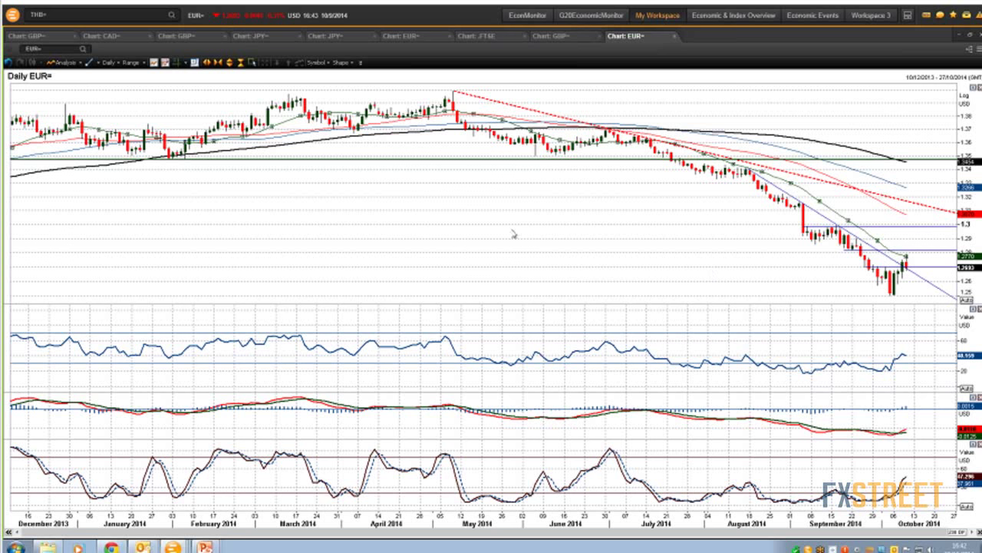
left_click(357, 217)
double_click(357, 217)
left_click(444, 178)
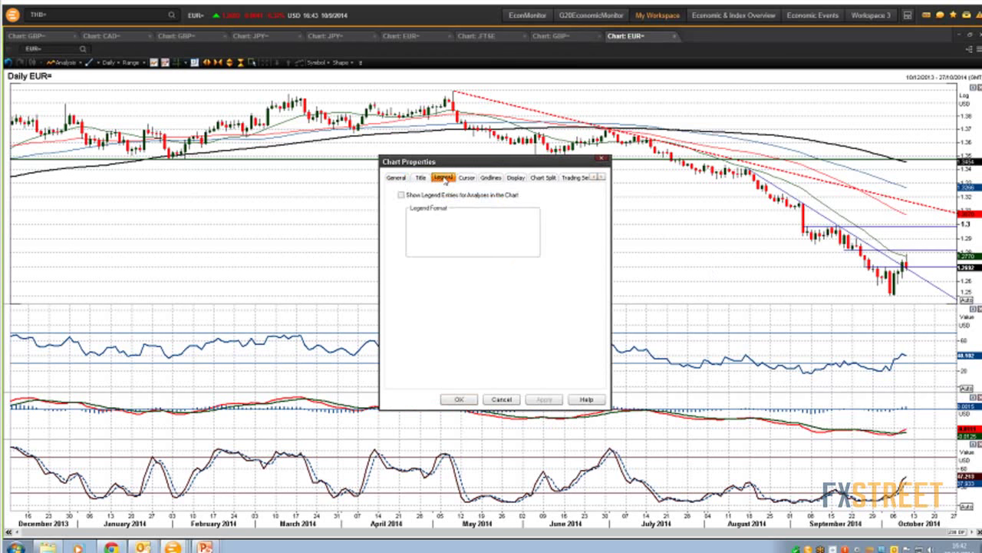
left_click(401, 194)
left_click(419, 246)
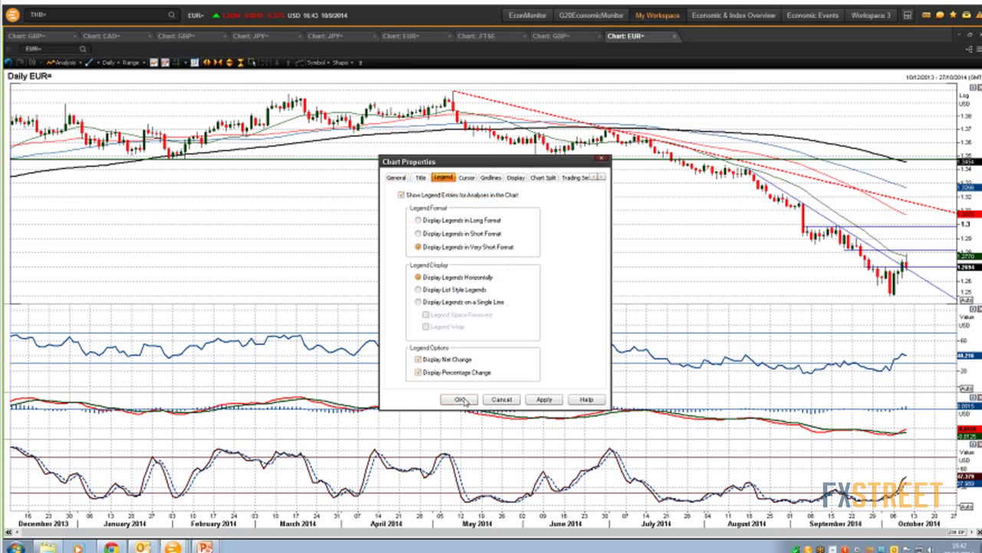
left_click(467, 400)
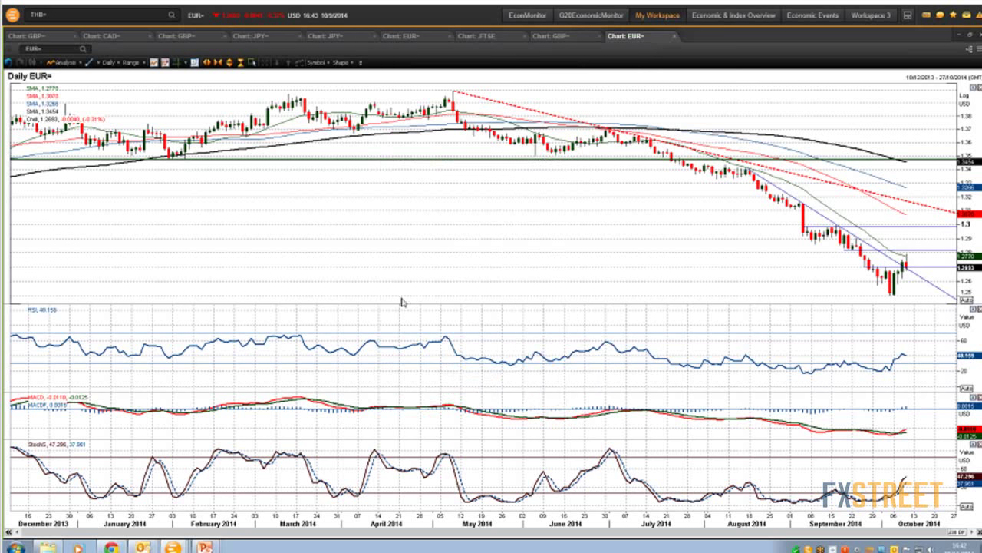
double_click(249, 222)
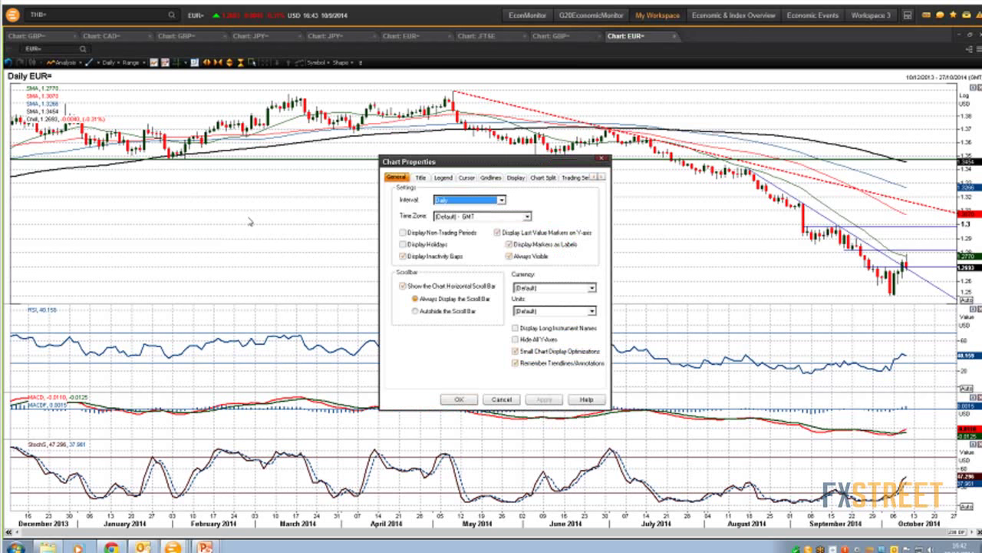
left_click(443, 177)
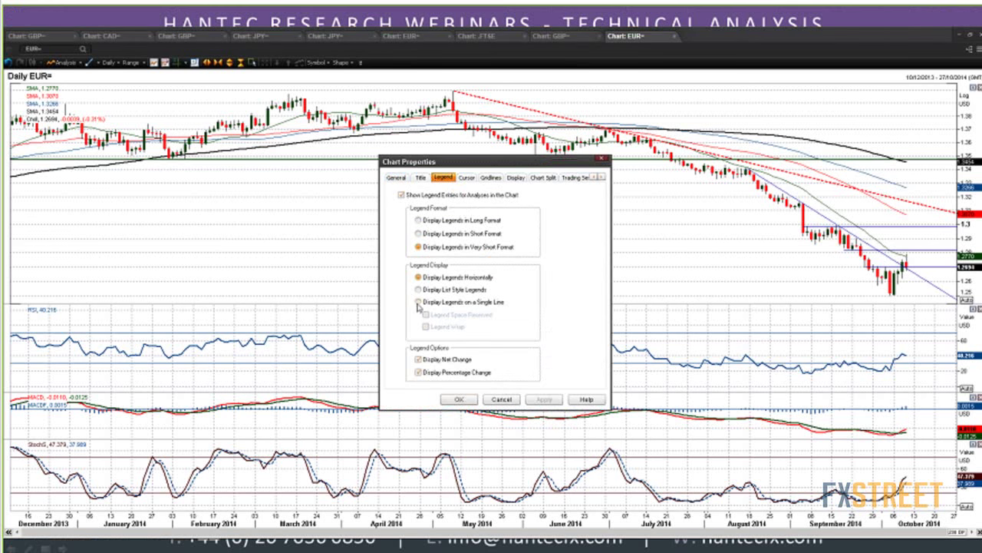
left_click(502, 399)
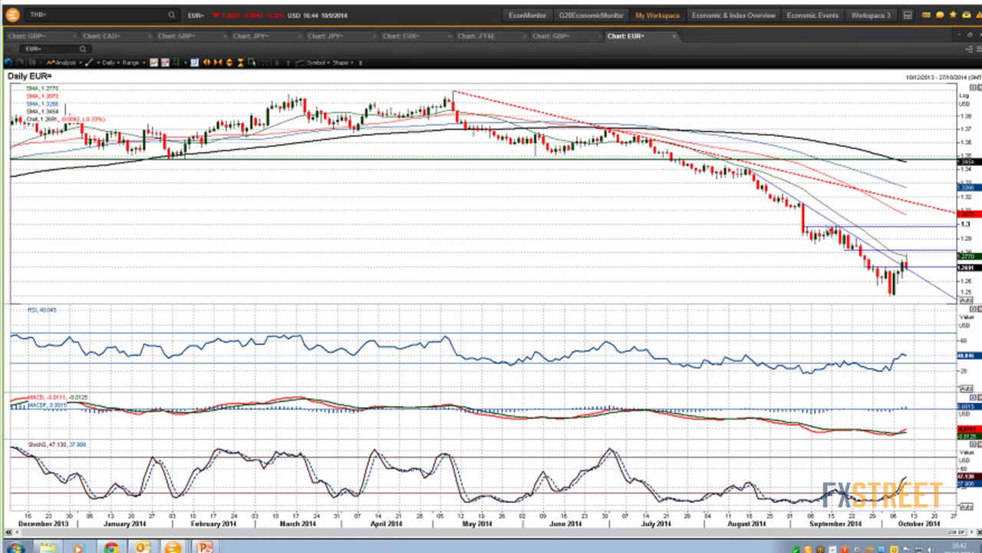
- Switch the EUR= chart to the hourly interval and compress its time scale to show price history back to 18 September 2014
left_click(824, 209)
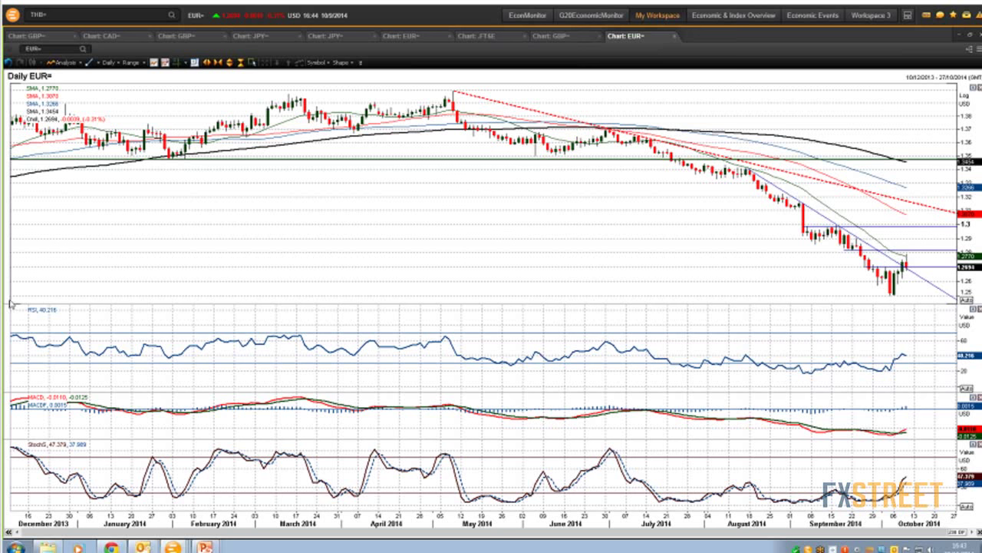
left_click(119, 64)
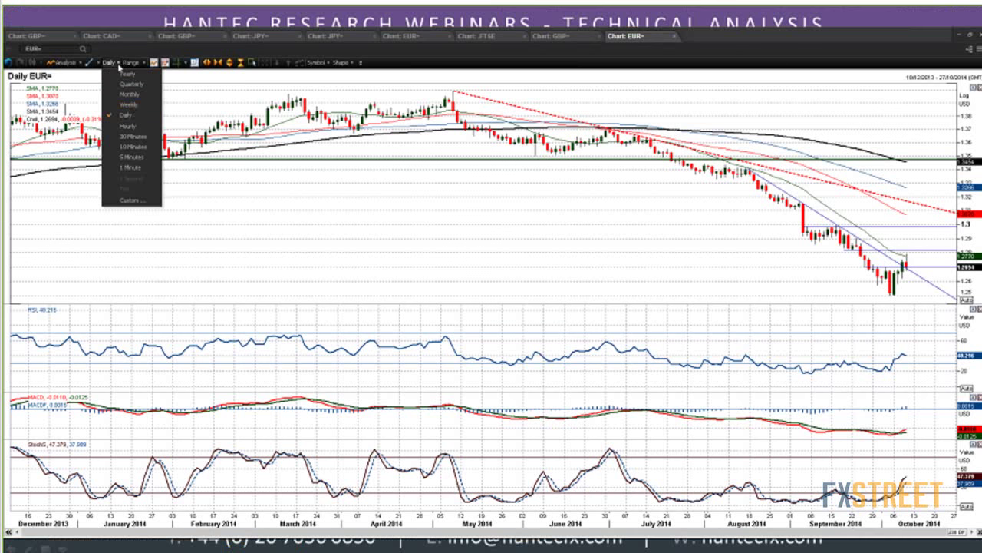
left_click(212, 195)
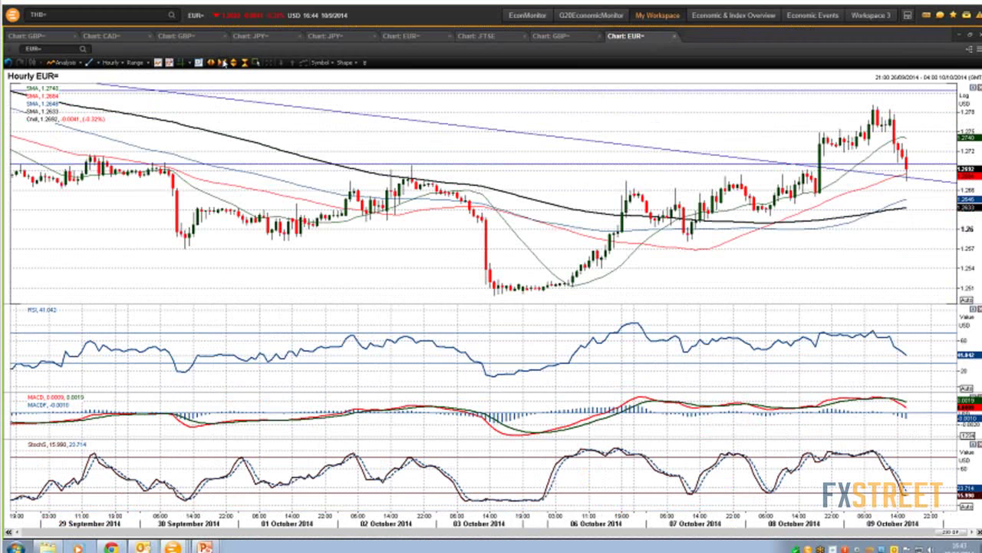
left_click(223, 62)
left_click(223, 63)
left_click(223, 62)
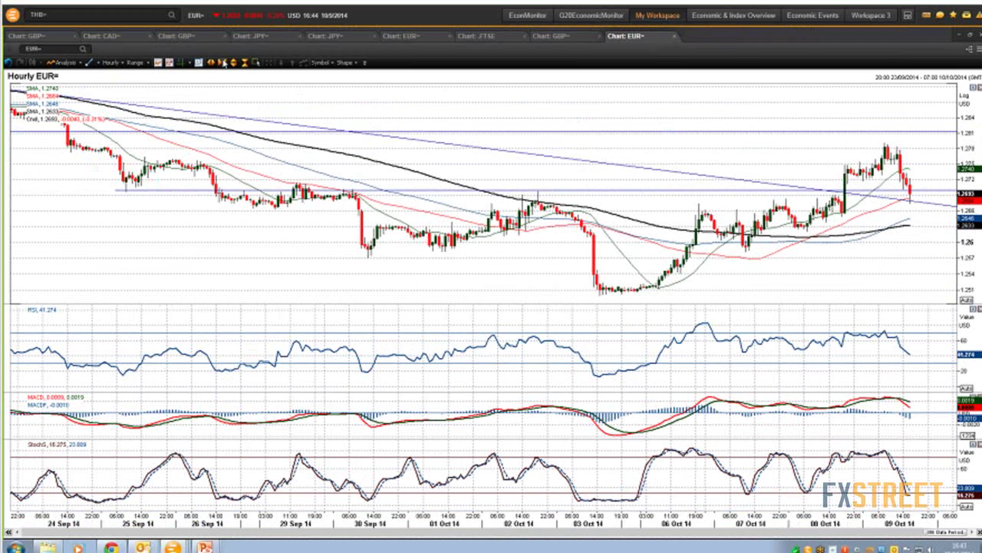
left_click(222, 62)
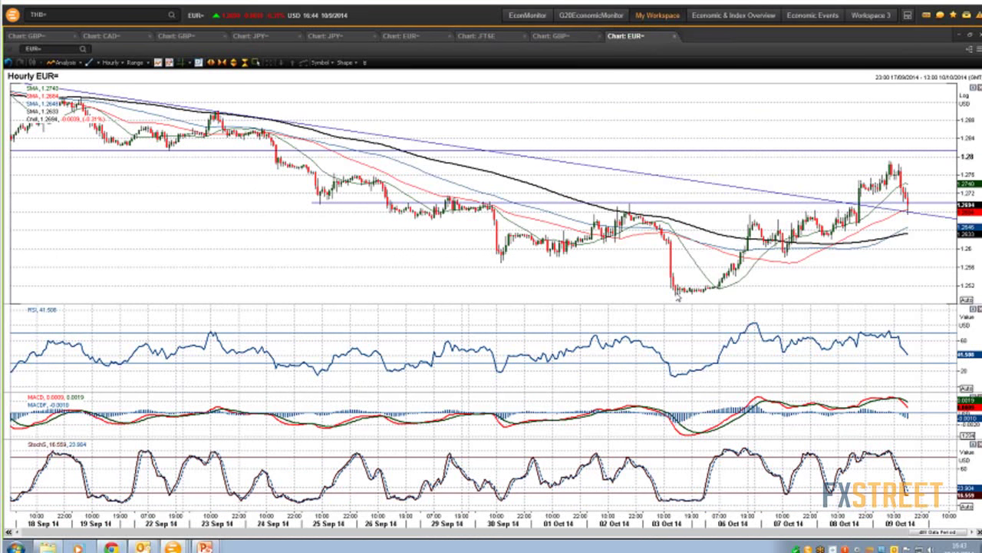
- Inspect the 3 October 2014 low candlestick and the horizontal level above it on the hourly EUR= chart, and return to the daily interval
mouse_move(678, 297)
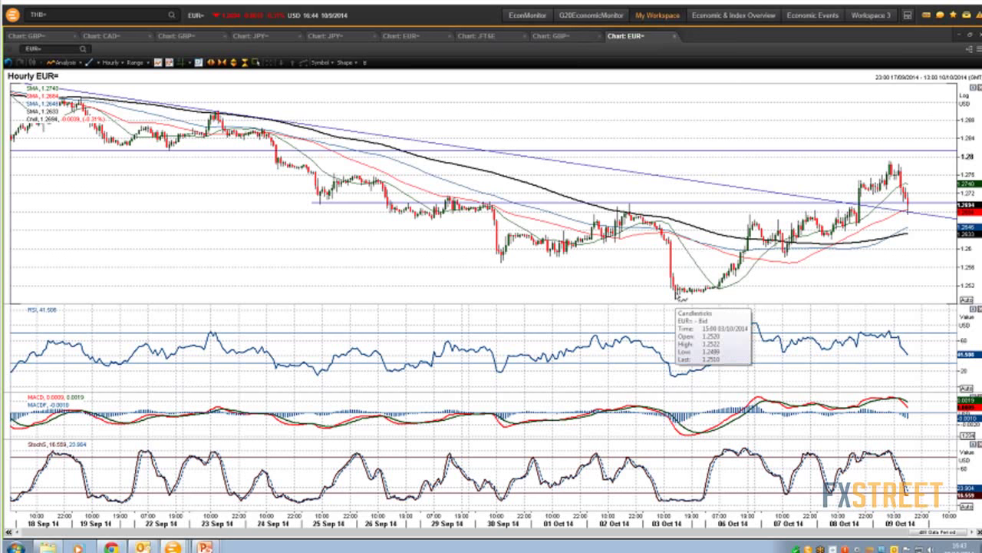
mouse_move(424, 193)
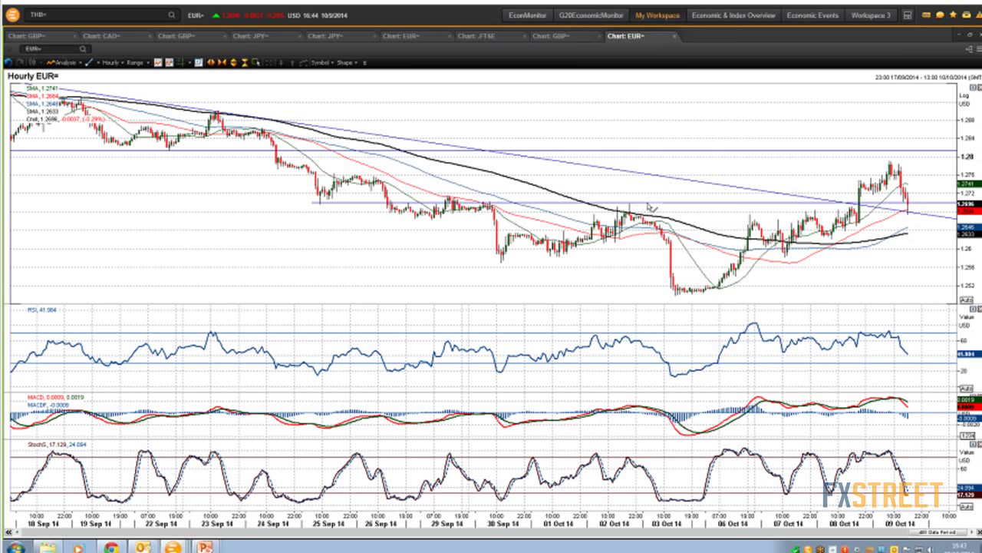
mouse_move(651, 206)
left_click(112, 62)
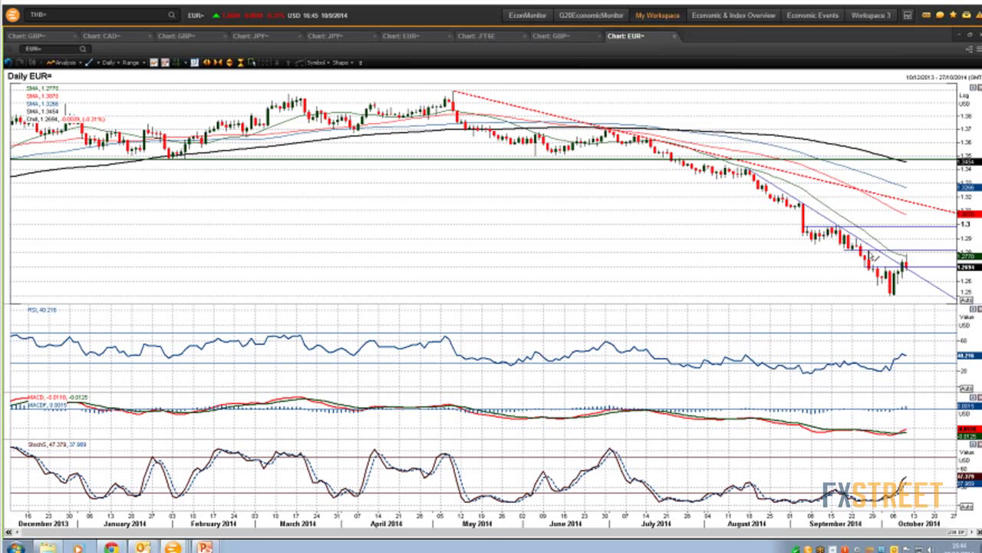
mouse_move(875, 258)
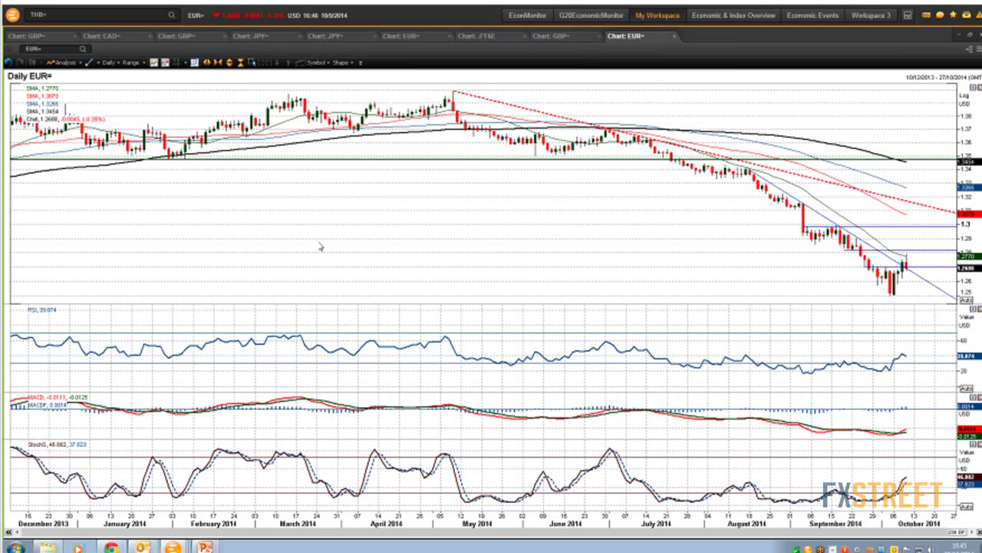
- Change the daily chart's instrument to GBP=
left_click(67, 49)
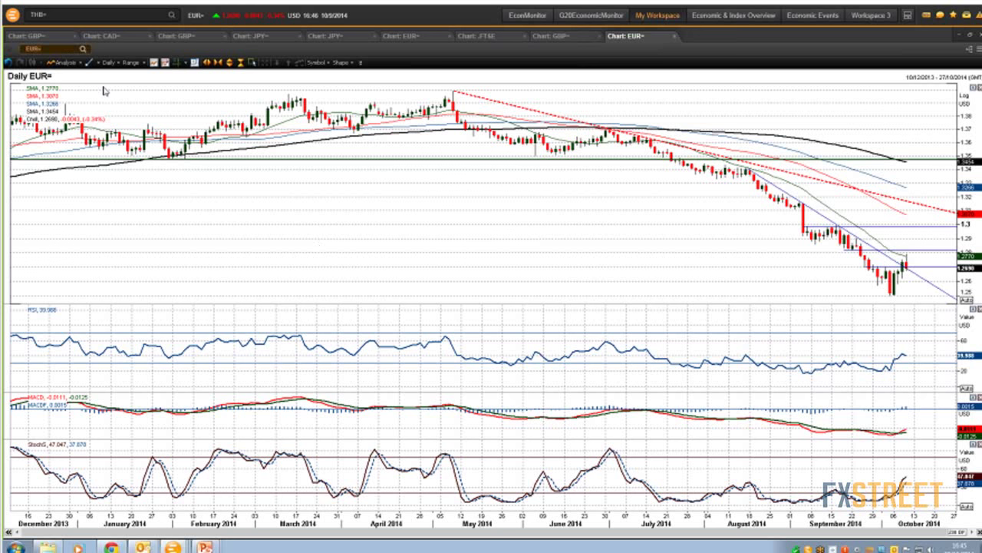
type("gbp")
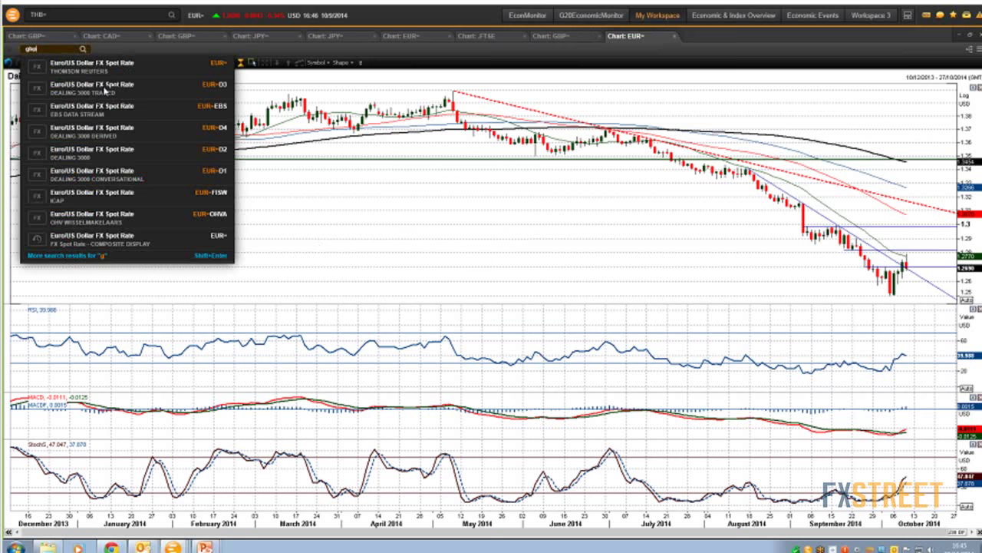
left_click(105, 90)
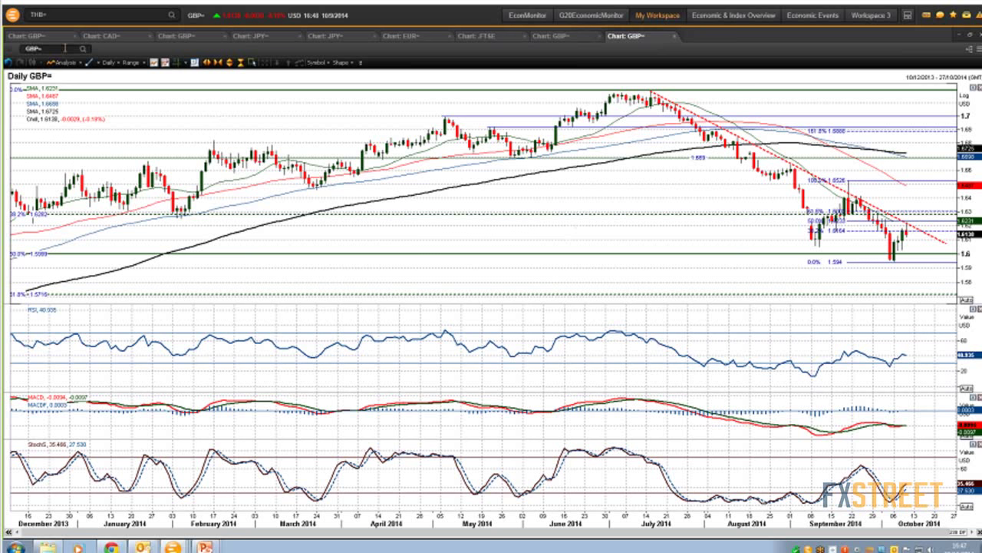
- Change the daily chart's instrument to JPY= and close the chat window covering the indicators
left_click(28, 48)
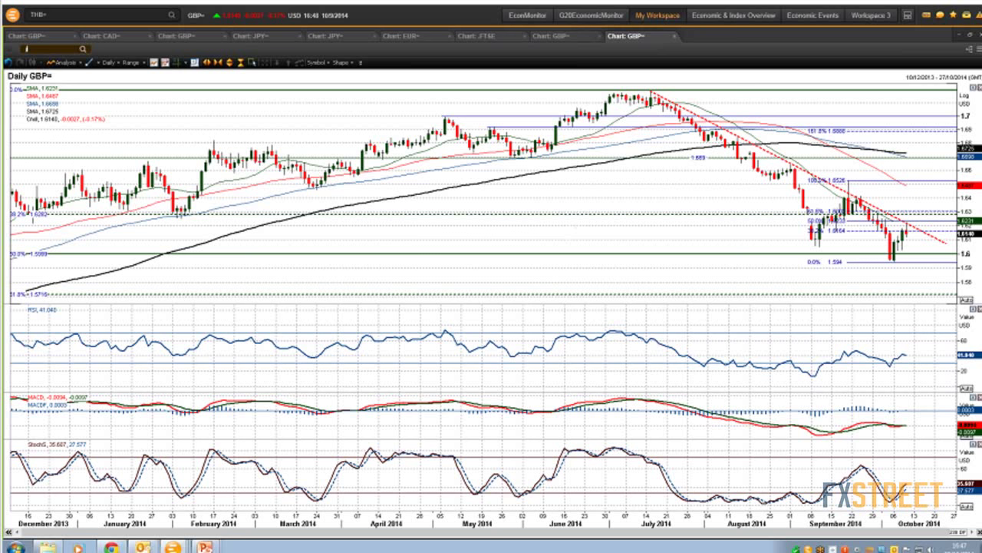
type("g")
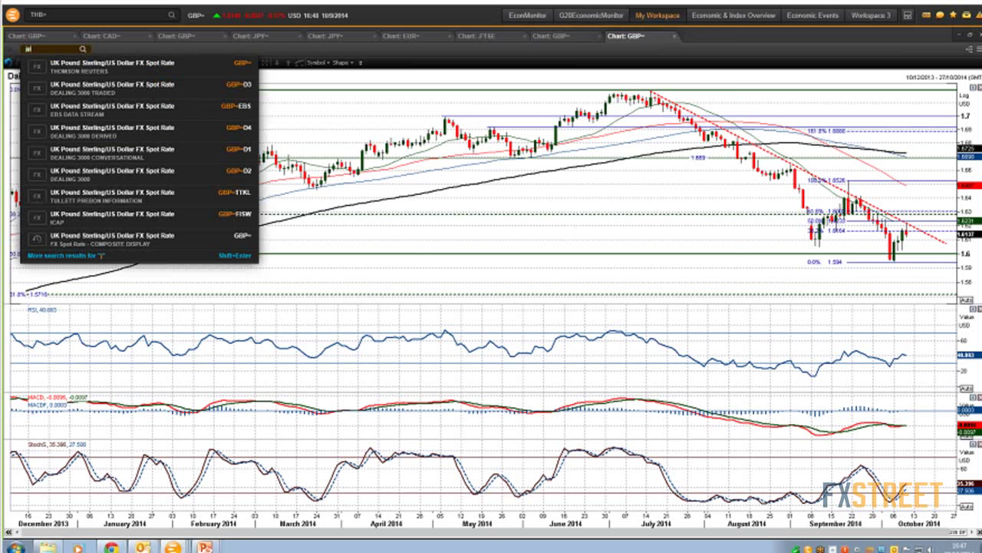
type("py")
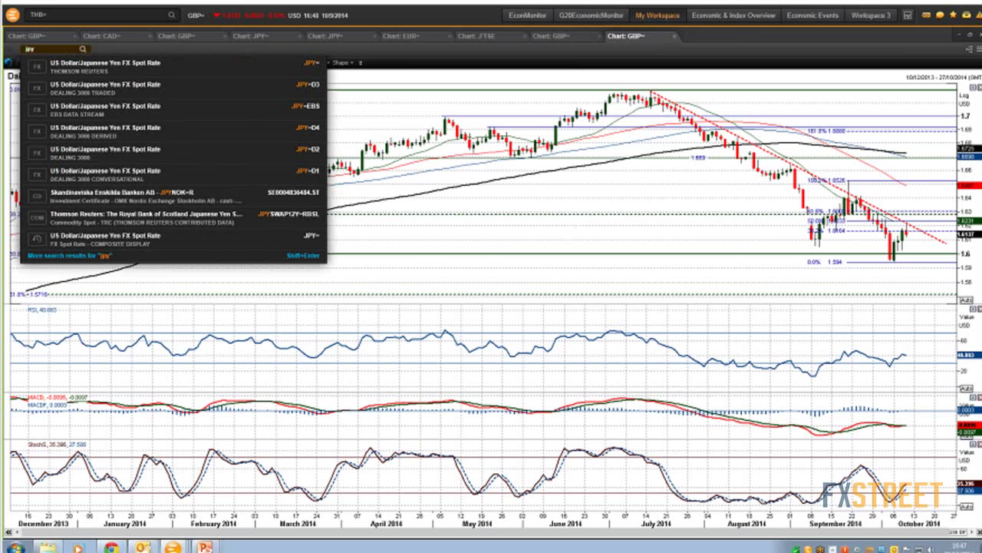
key("Return")
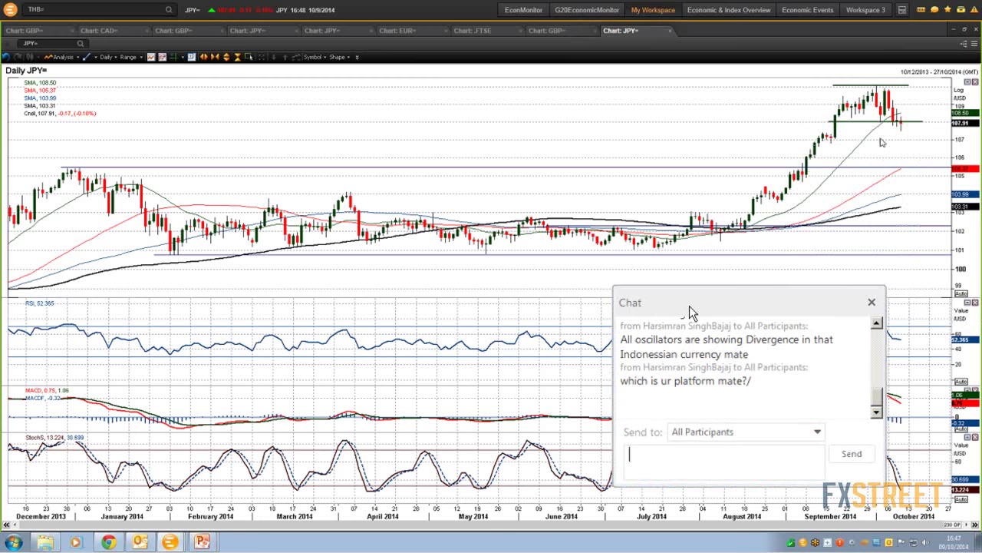
left_click(872, 302)
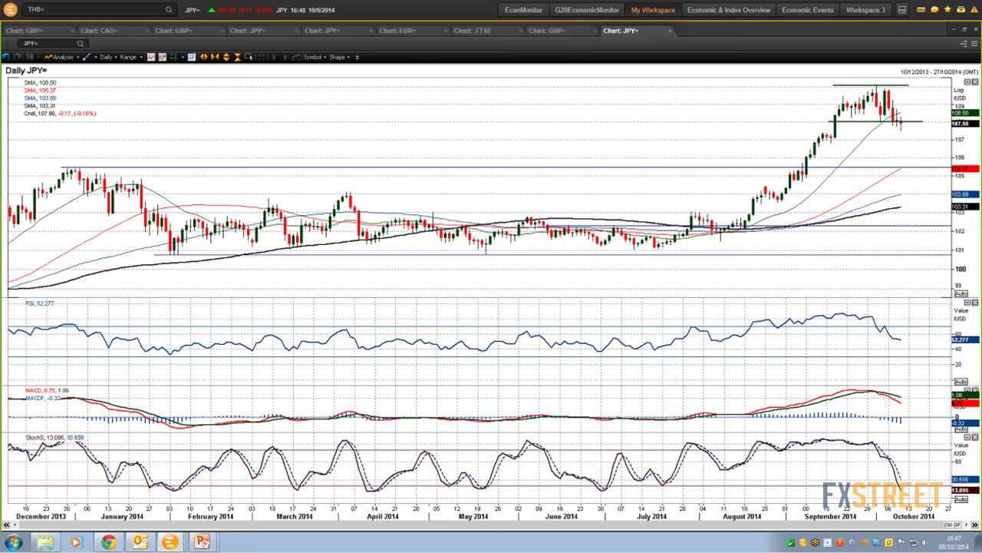
- Change the daily chart's instrument to XAU=
mouse_move(832, 145)
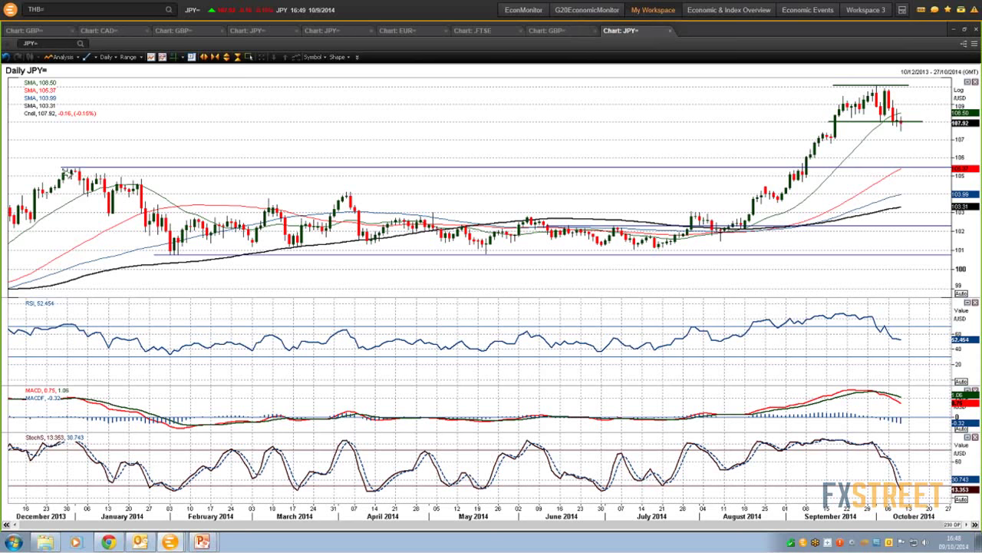
mouse_move(69, 176)
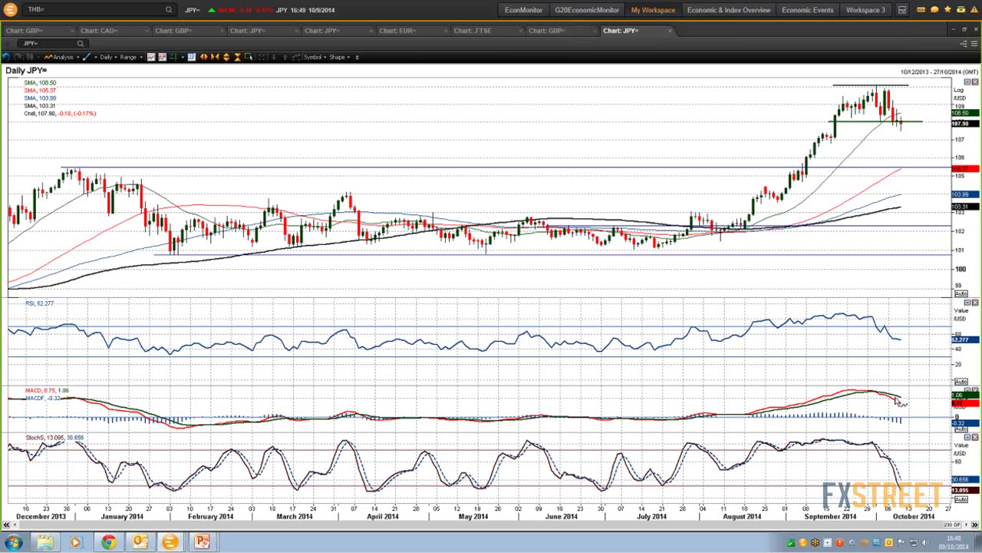
mouse_move(898, 400)
left_click(49, 43)
type("x")
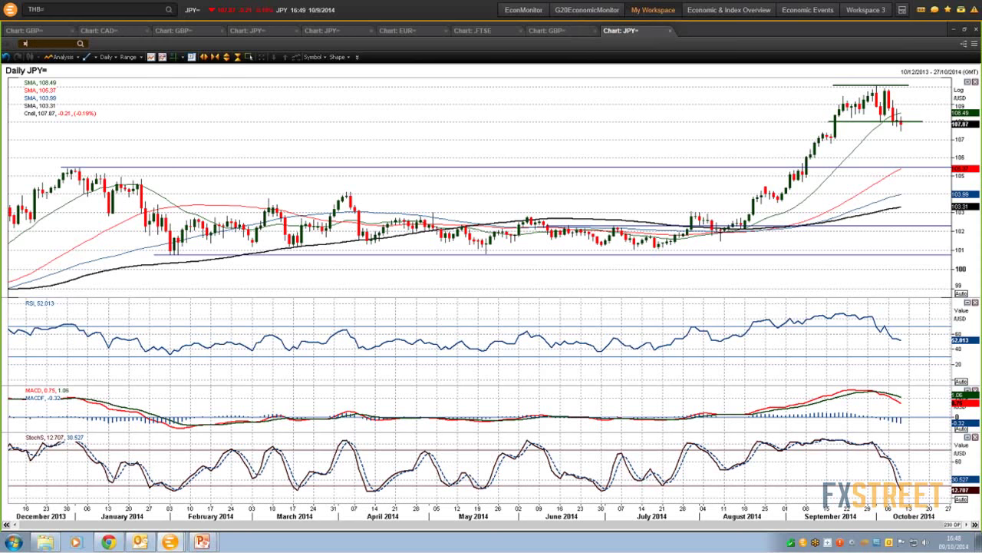
type("au=")
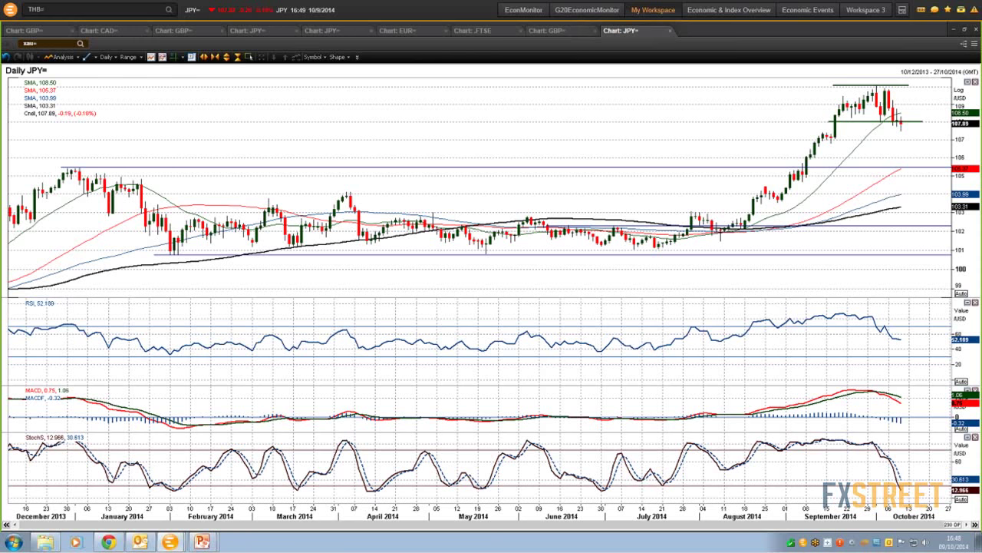
key("Return")
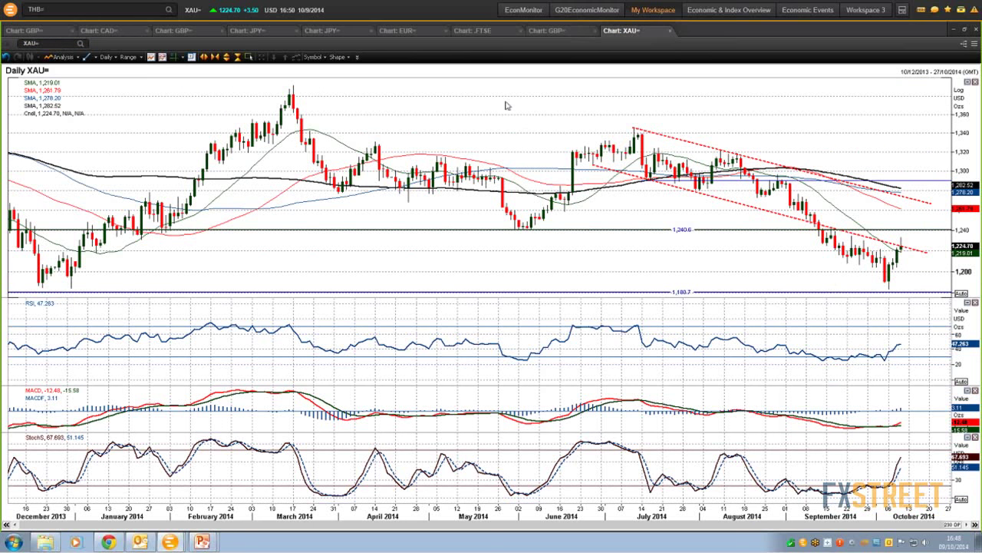
- Compress the daily XAU= chart's time scale to show price history back to June 2013
left_click(216, 59)
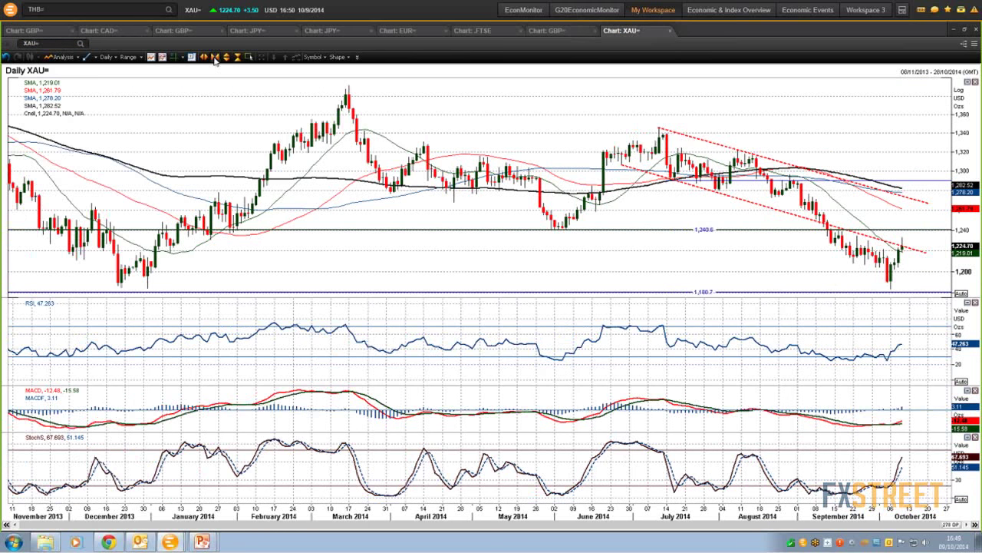
left_click(216, 59)
left_click(216, 59)
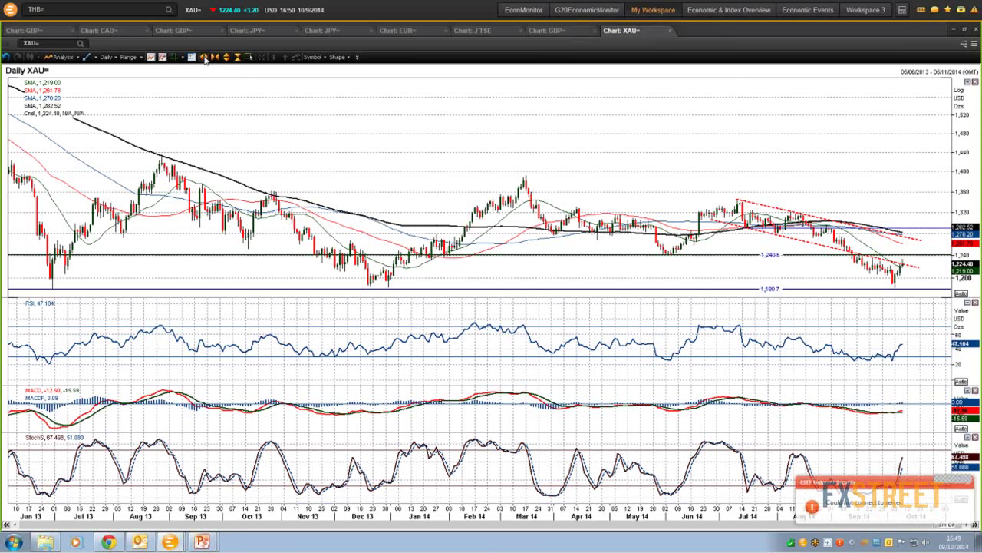
- Expand the daily XAU= chart's time scale to show prices from January 2014 and dismiss the ESET notification covering the chart
left_click(205, 59)
left_click(205, 59)
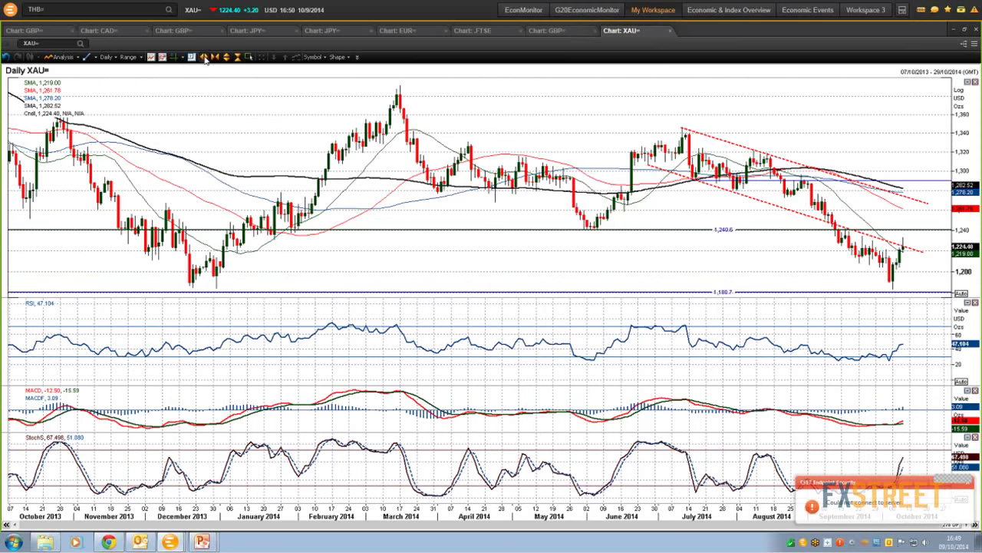
left_click(205, 59)
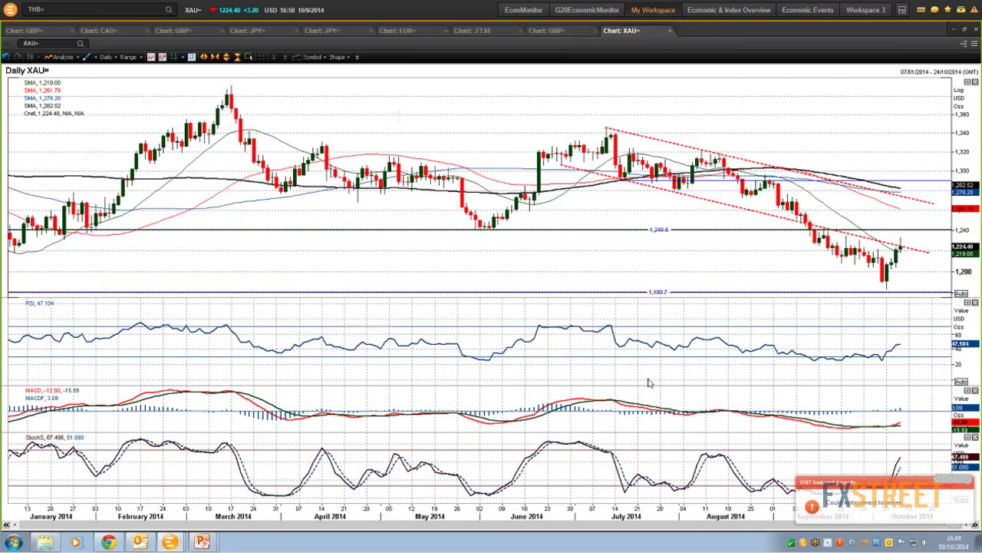
left_click(969, 488)
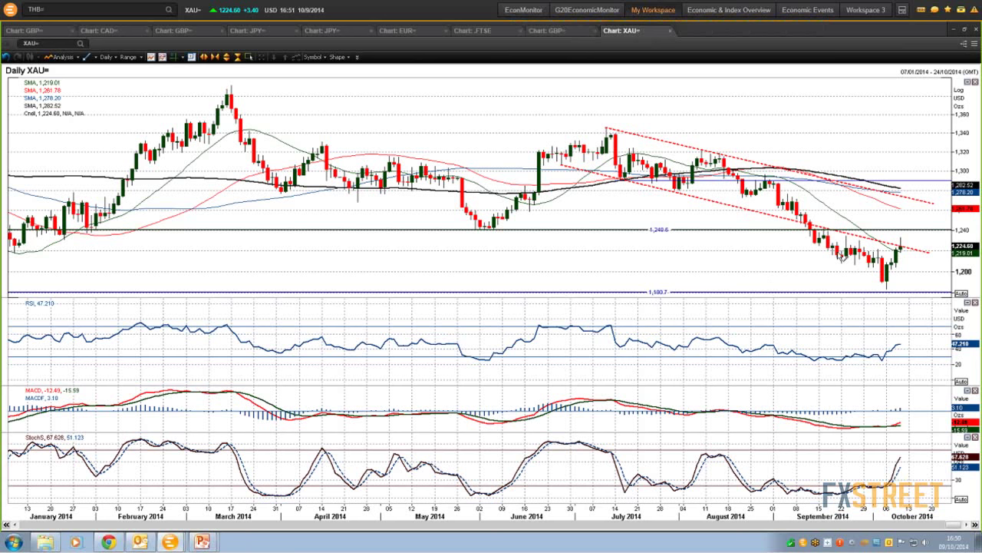
mouse_move(847, 262)
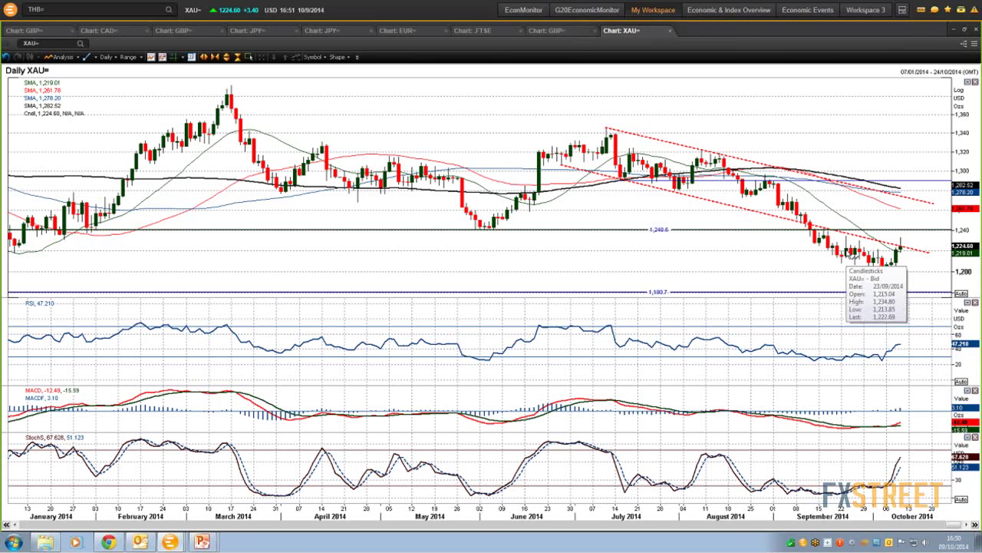
mouse_move(906, 254)
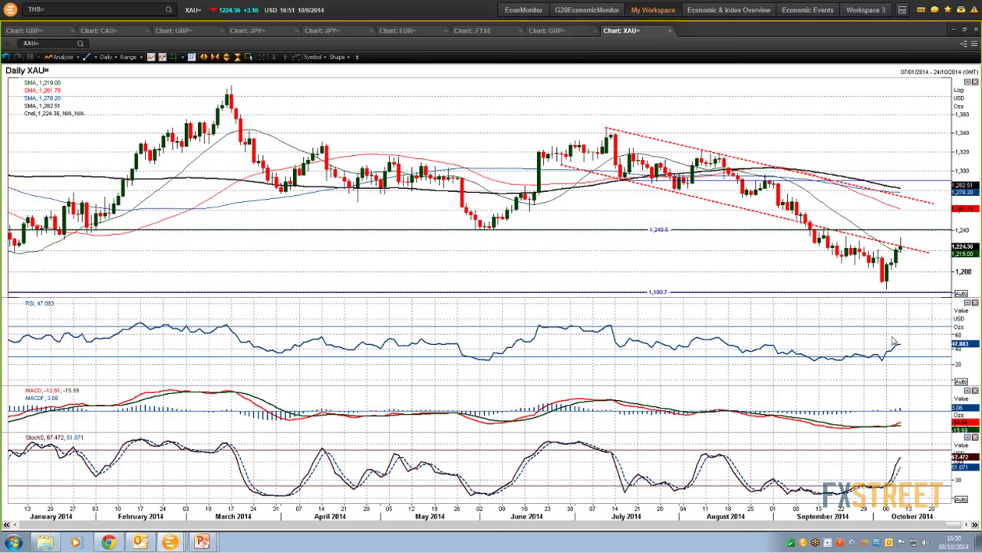
mouse_move(908, 349)
- Compress the daily XAU= chart's time scale to show price history back to August 2012 and examine the 2013–2014 price peaks
left_click(215, 59)
left_click(214, 59)
left_click(214, 59)
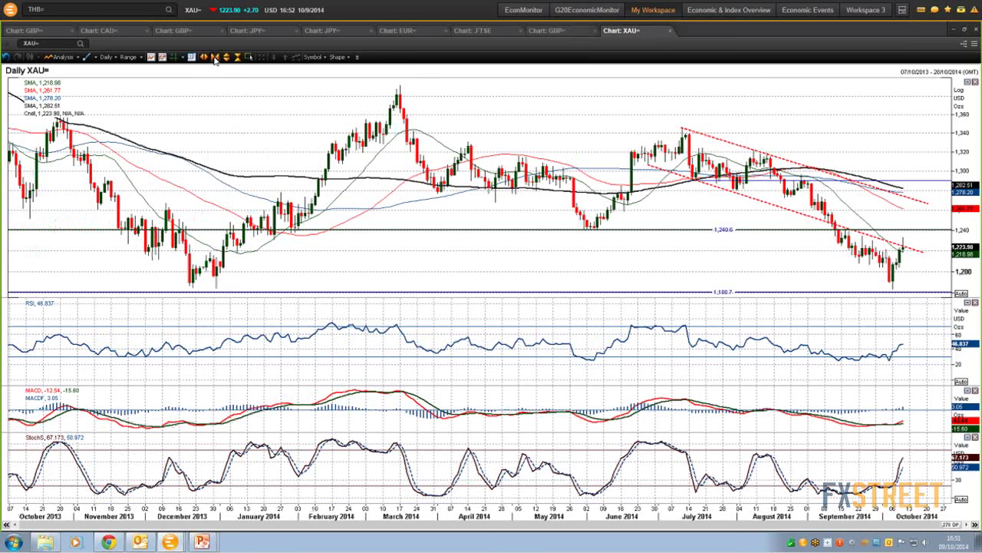
left_click(214, 59)
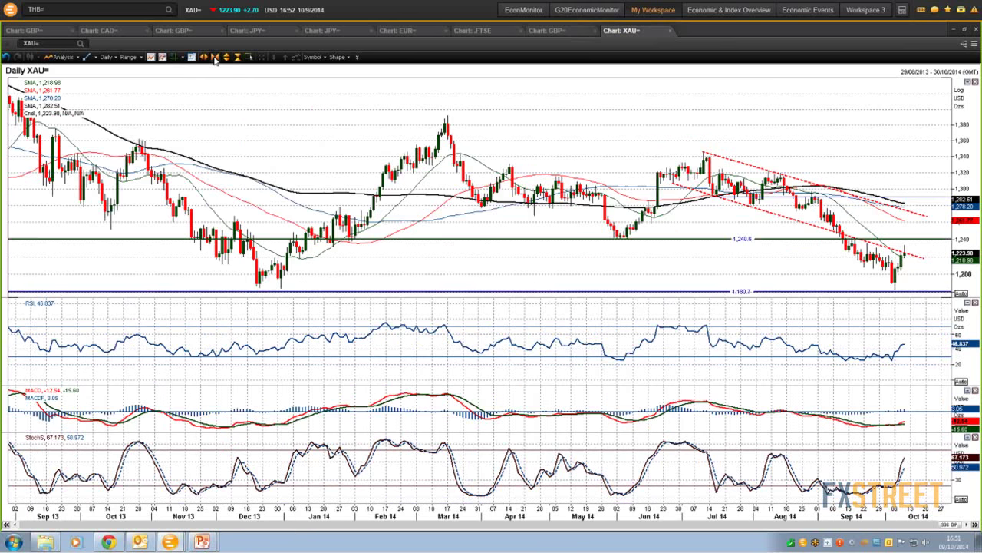
left_click(215, 59)
left_click(214, 58)
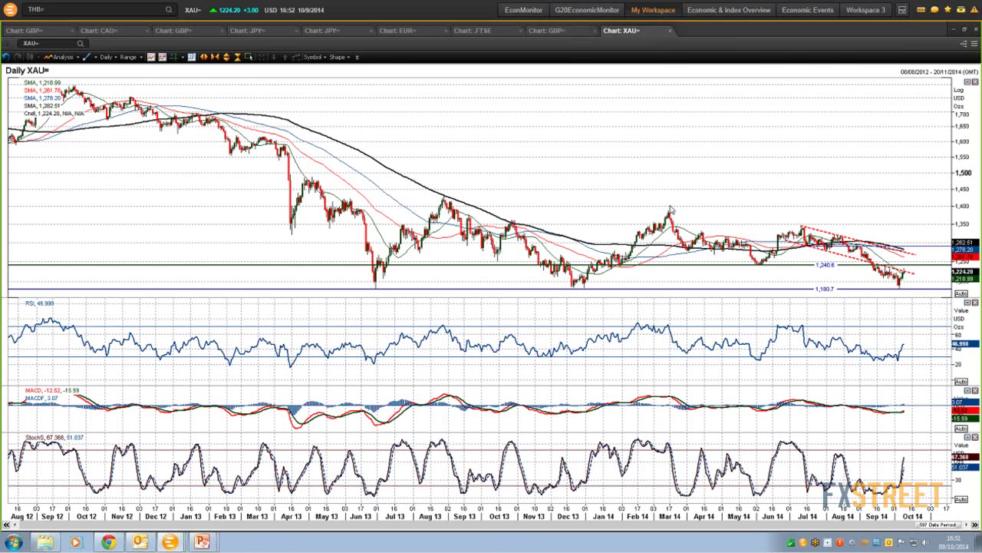
mouse_move(677, 219)
mouse_move(443, 216)
mouse_move(350, 218)
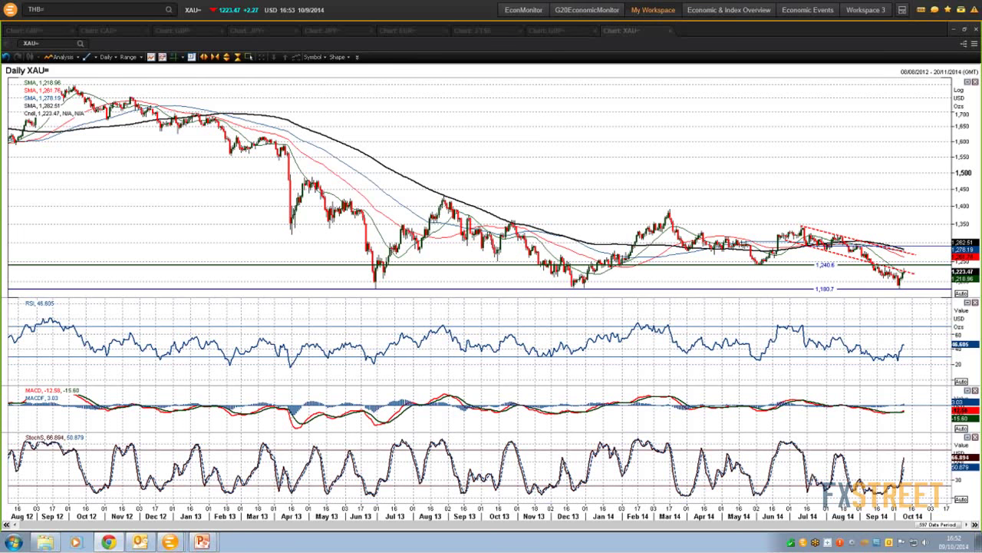
- Switch to the running PowerPoint slide show and advance to the "Thanks for watching today" slide
mouse_move(201, 541)
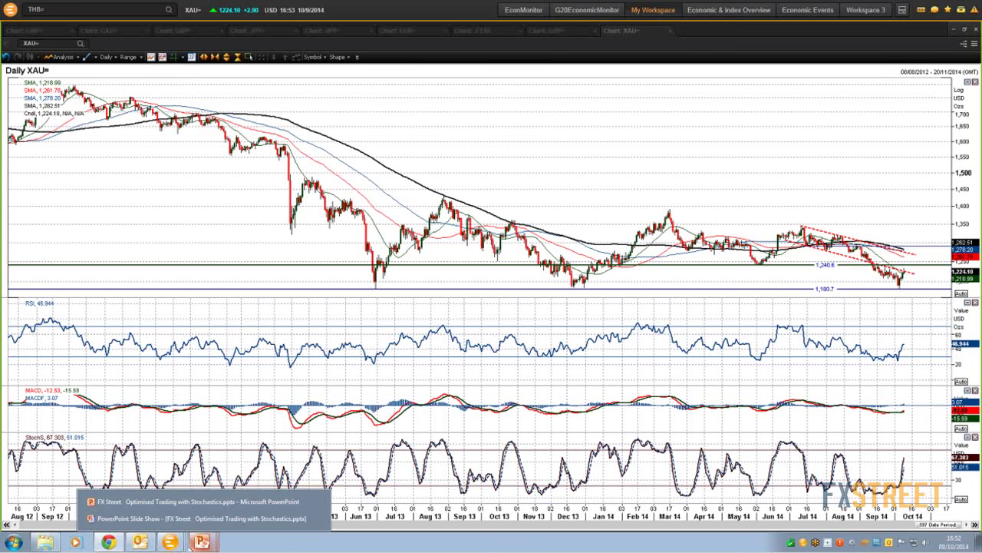
left_click(208, 512)
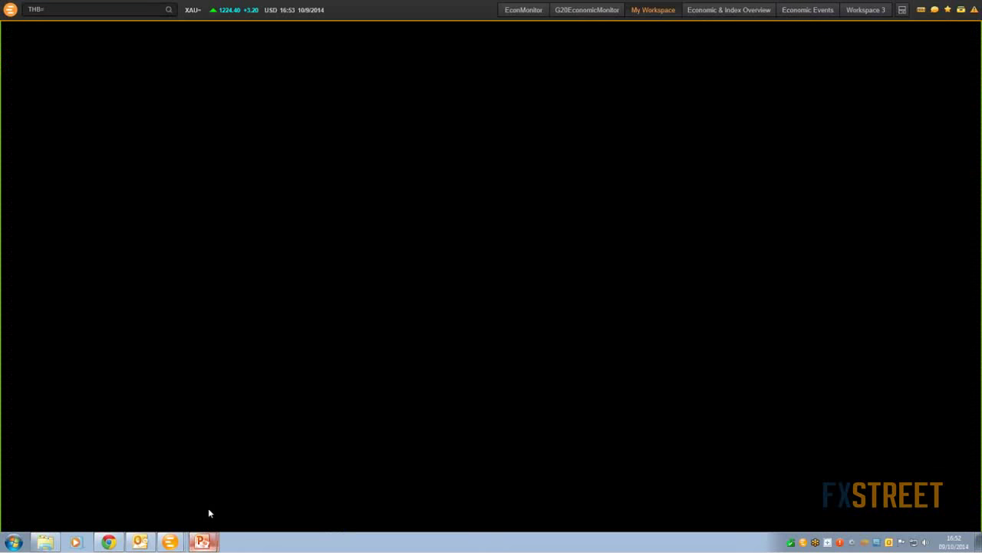
key("Right")
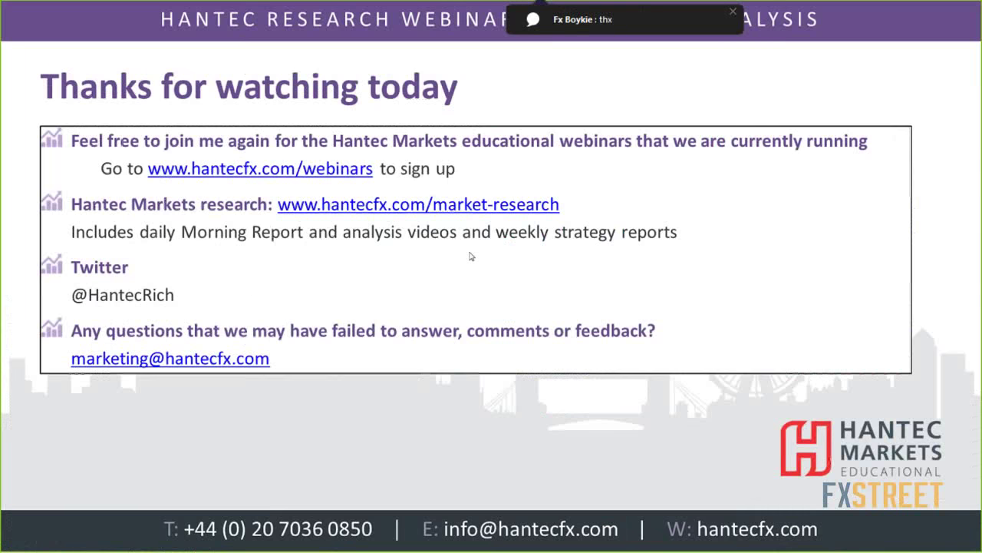